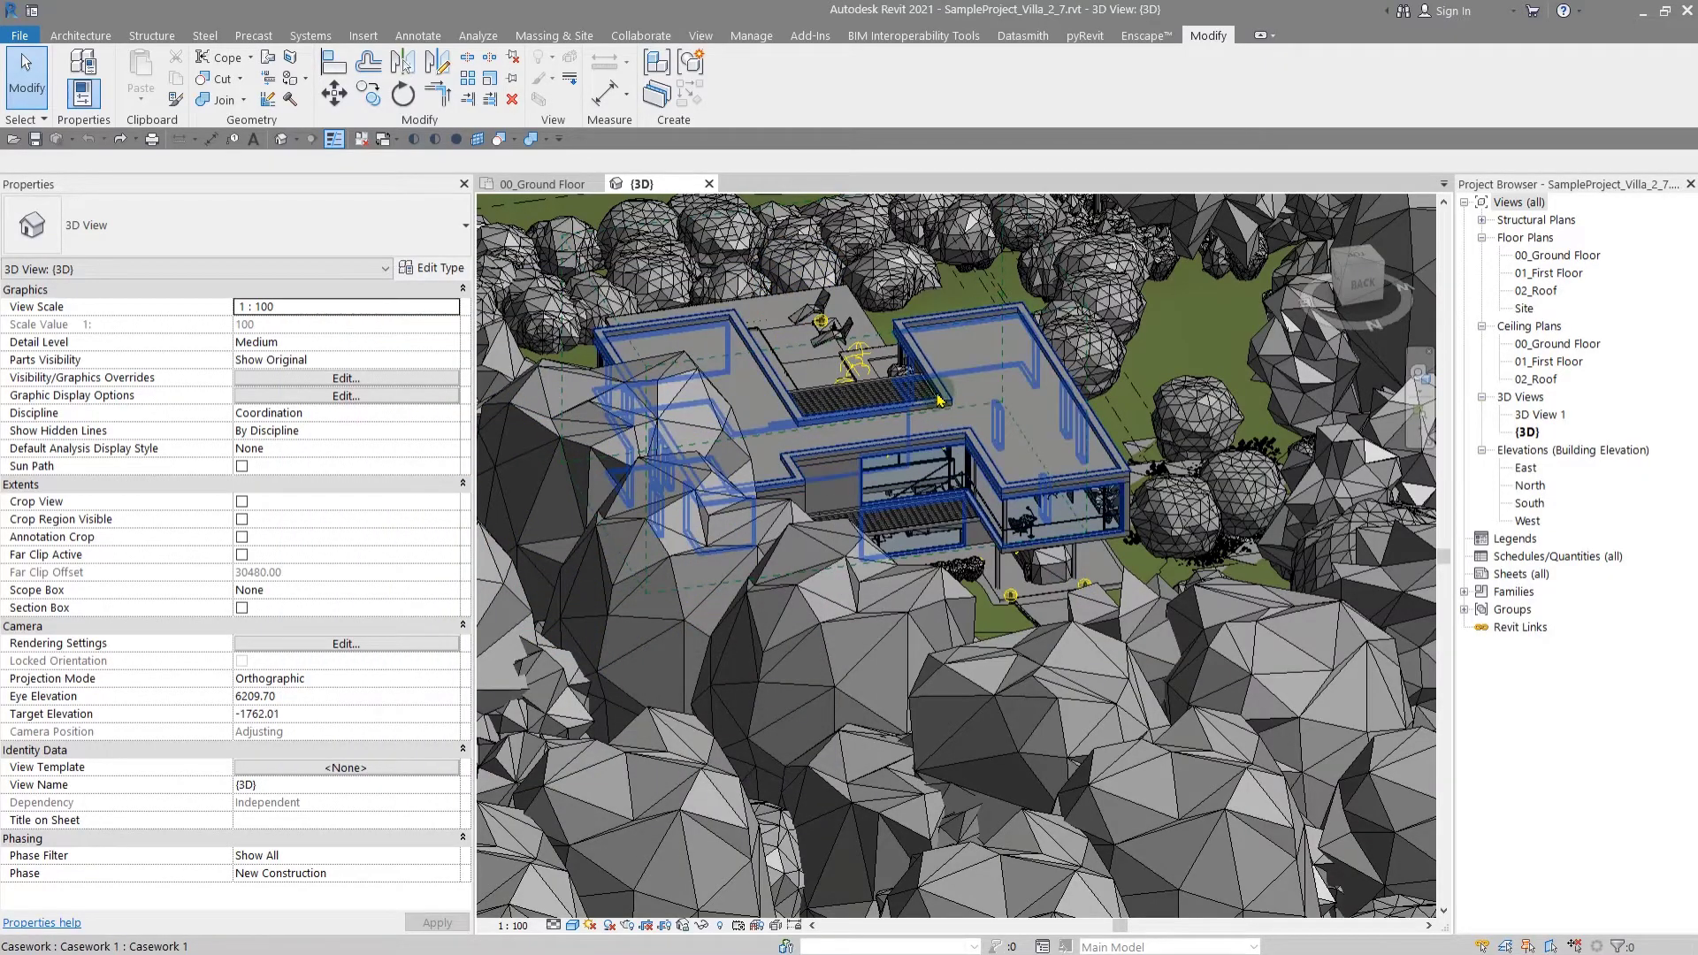
# - Orbit, pan and zoom the 3D view until the villa's terrace sliding doors fill the viewport
pyautogui.keyDown('shift'); pyautogui.moveTo(1014, 735); pyautogui.dragTo(960, 738, button='middle'); pyautogui.keyUp('shift')
pyautogui.keyDown('shift'); pyautogui.moveTo(840, 641); pyautogui.dragTo(784, 780, button='middle'); pyautogui.keyUp('shift')
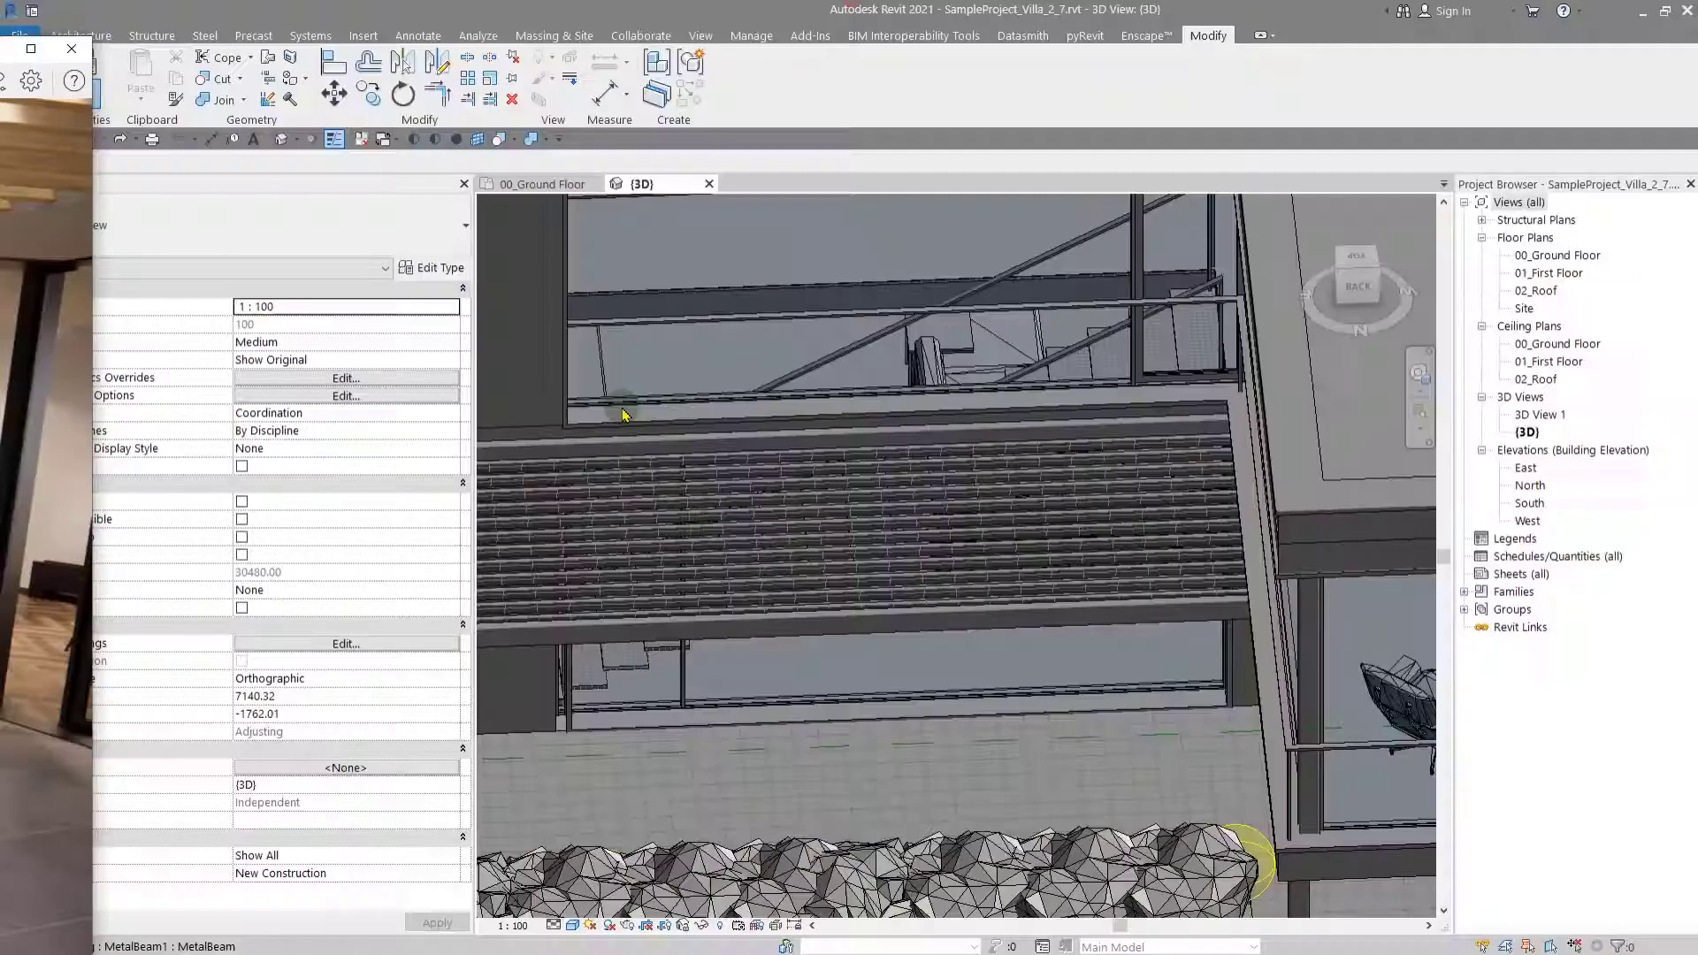
pyautogui.moveTo(942, 217); pyautogui.dragTo(1387, 181)
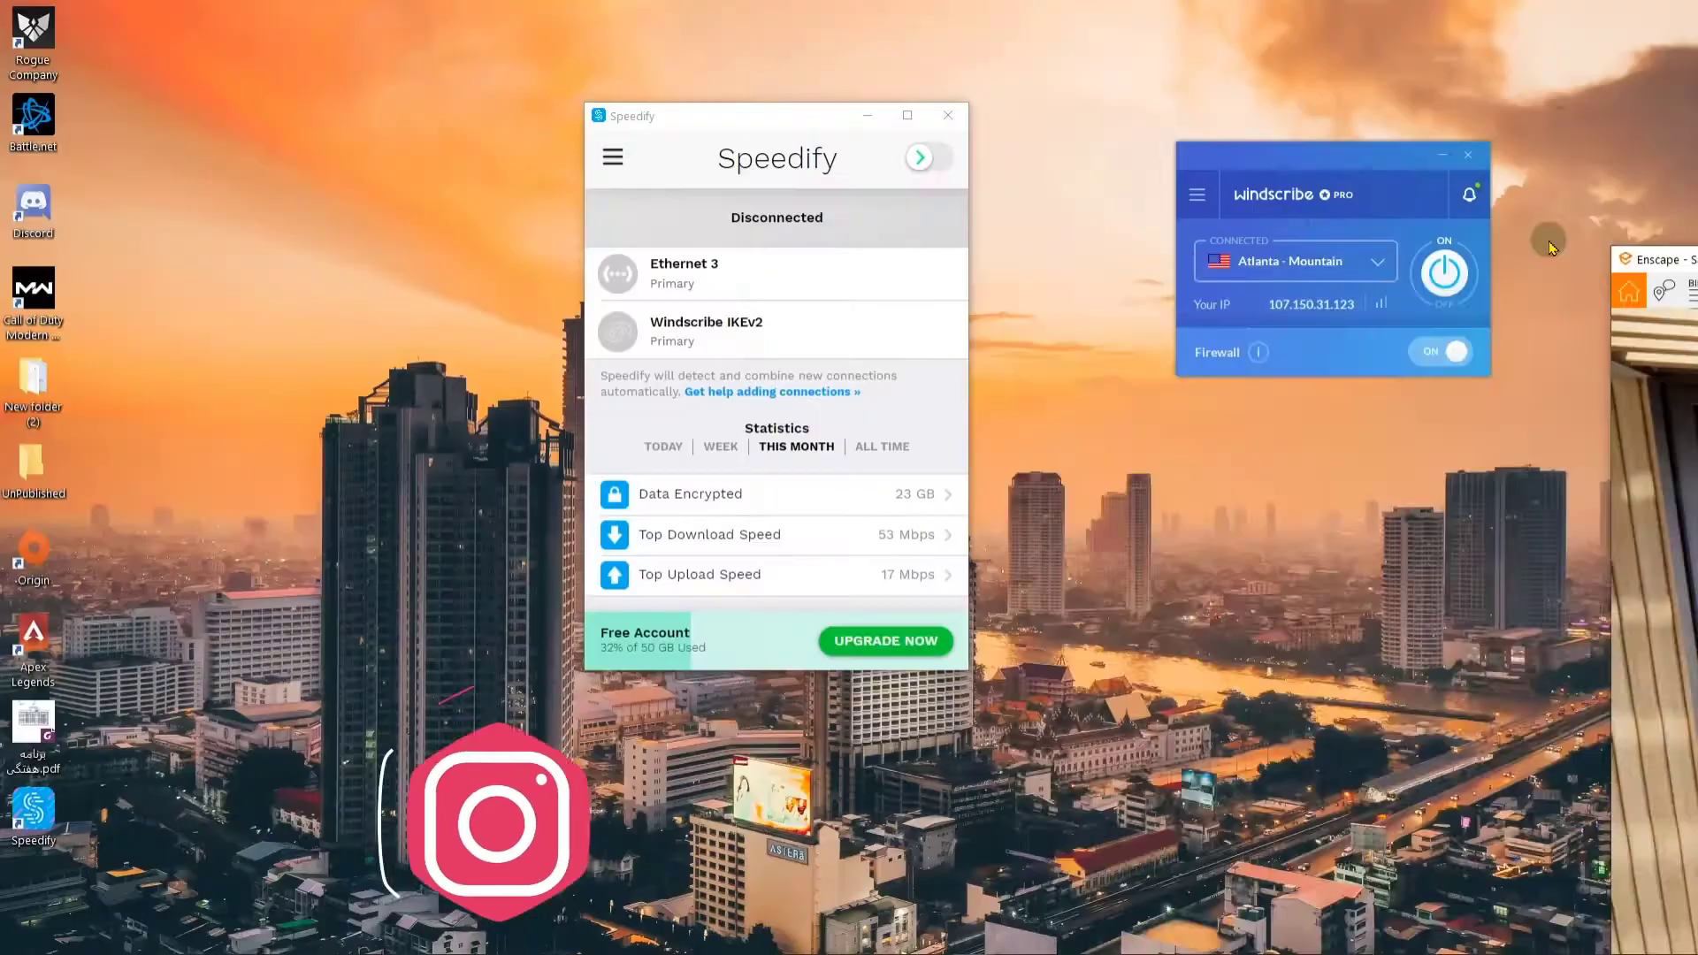
pyautogui.moveTo(1547, 235); pyautogui.dragTo(691, 2)
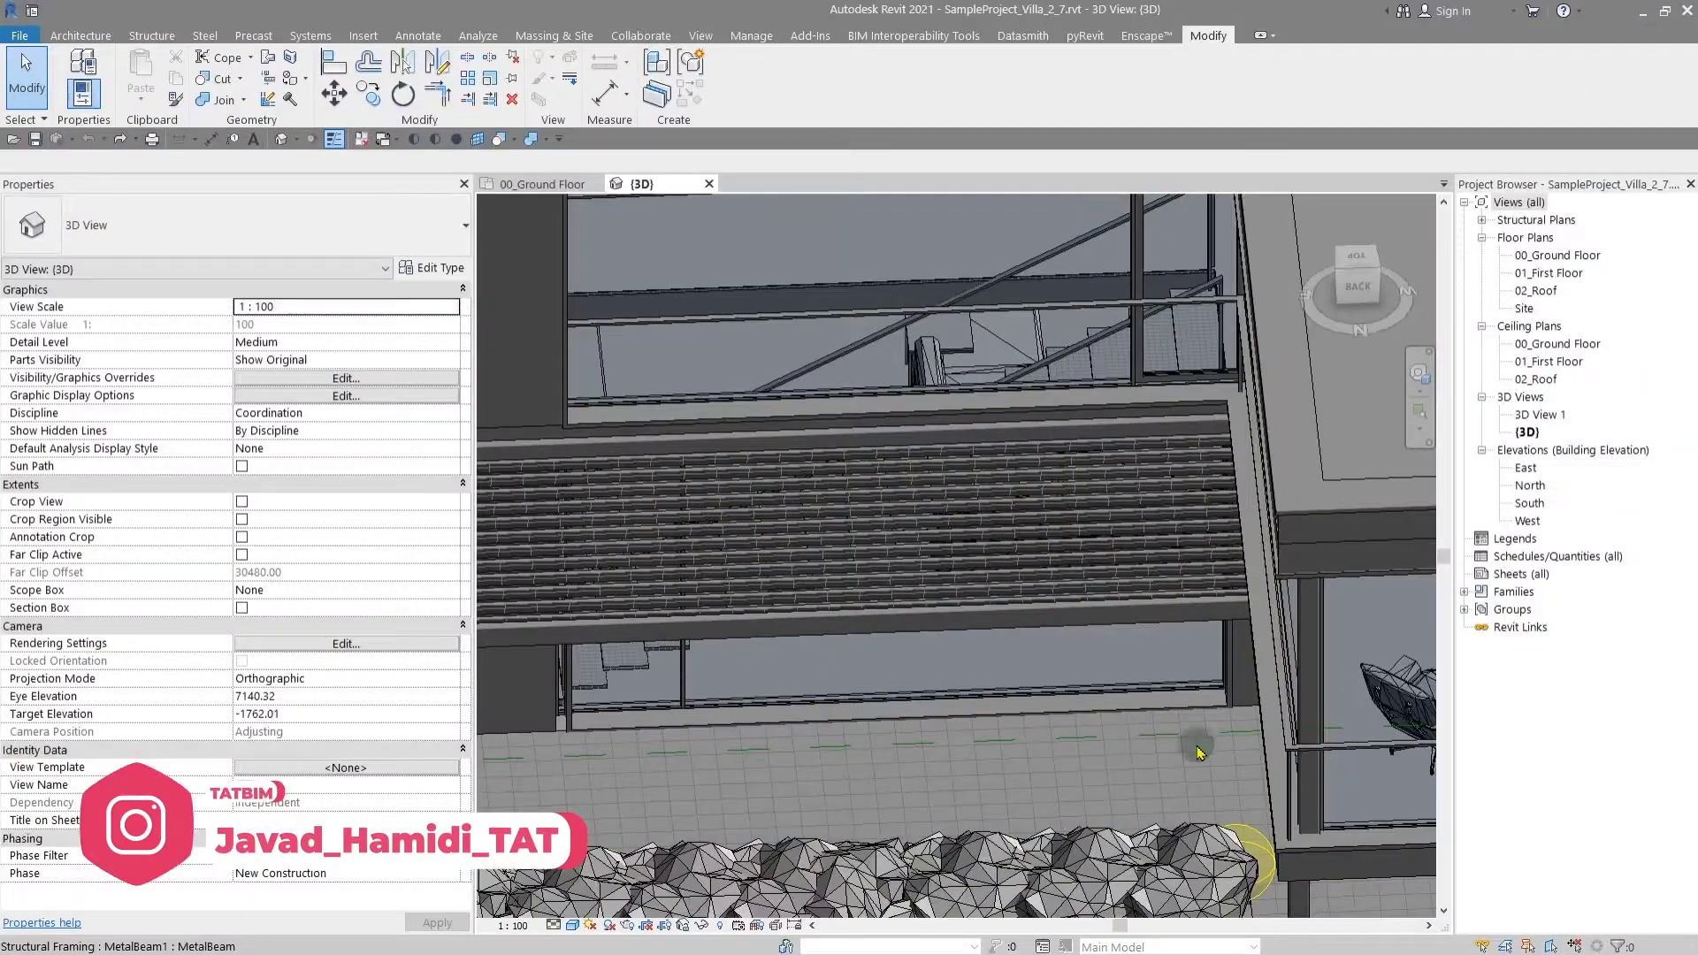
pyautogui.moveTo(1042, 793); pyautogui.dragTo(846, 896, button='middle')
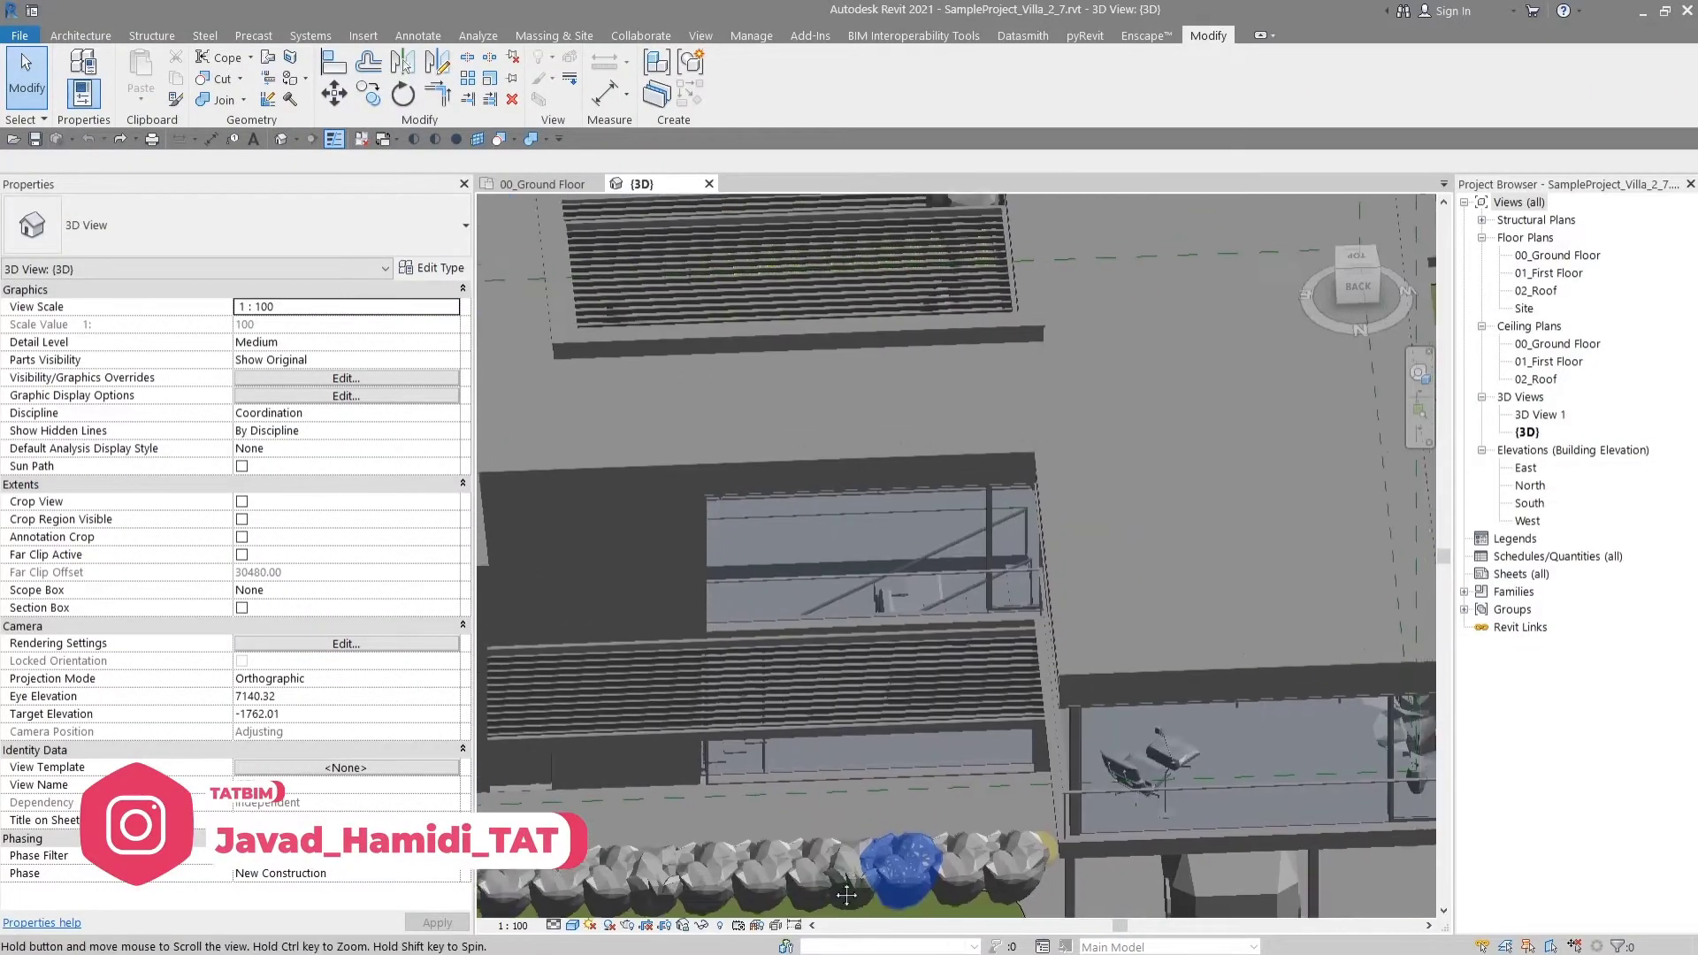
pyautogui.keyDown('shift'); pyautogui.moveTo(850, 804); pyautogui.dragTo(740, 653, button='middle'); pyautogui.keyUp('shift')
pyautogui.scroll(-3, 865, 884)
pyautogui.scroll(6, 740, 653)
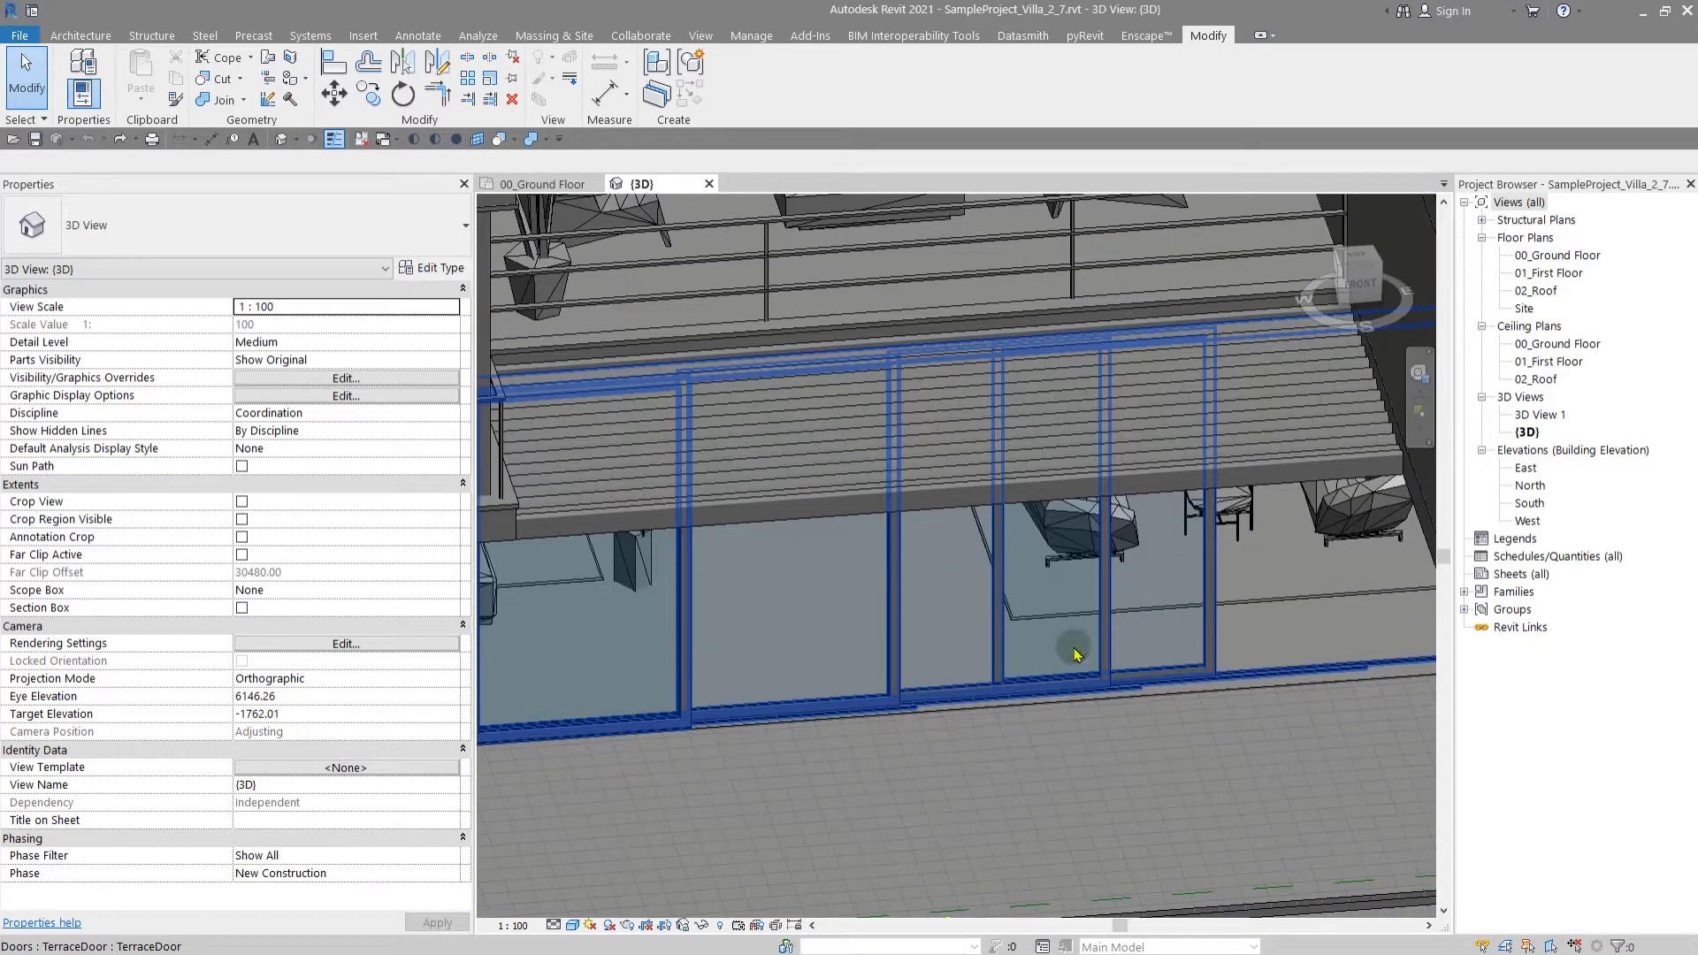
# - Edit the terrace door model in place and enter the SlidingDoor group for editing
pyautogui.click(957, 655)
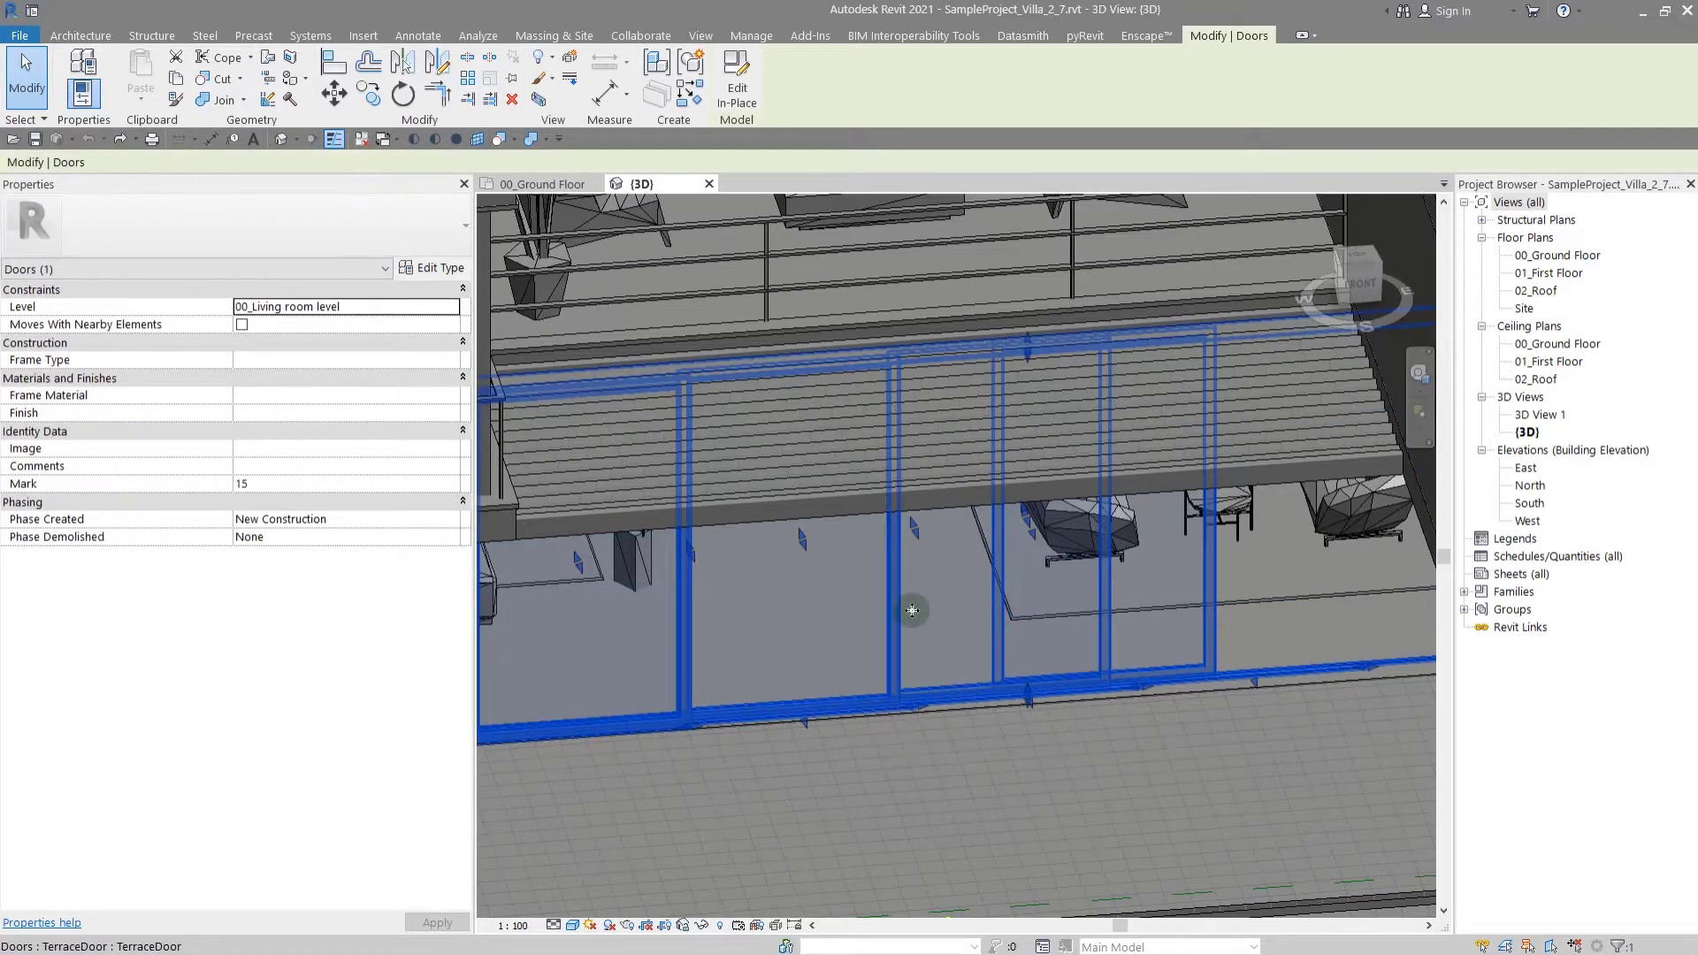
pyautogui.click(770, 92)
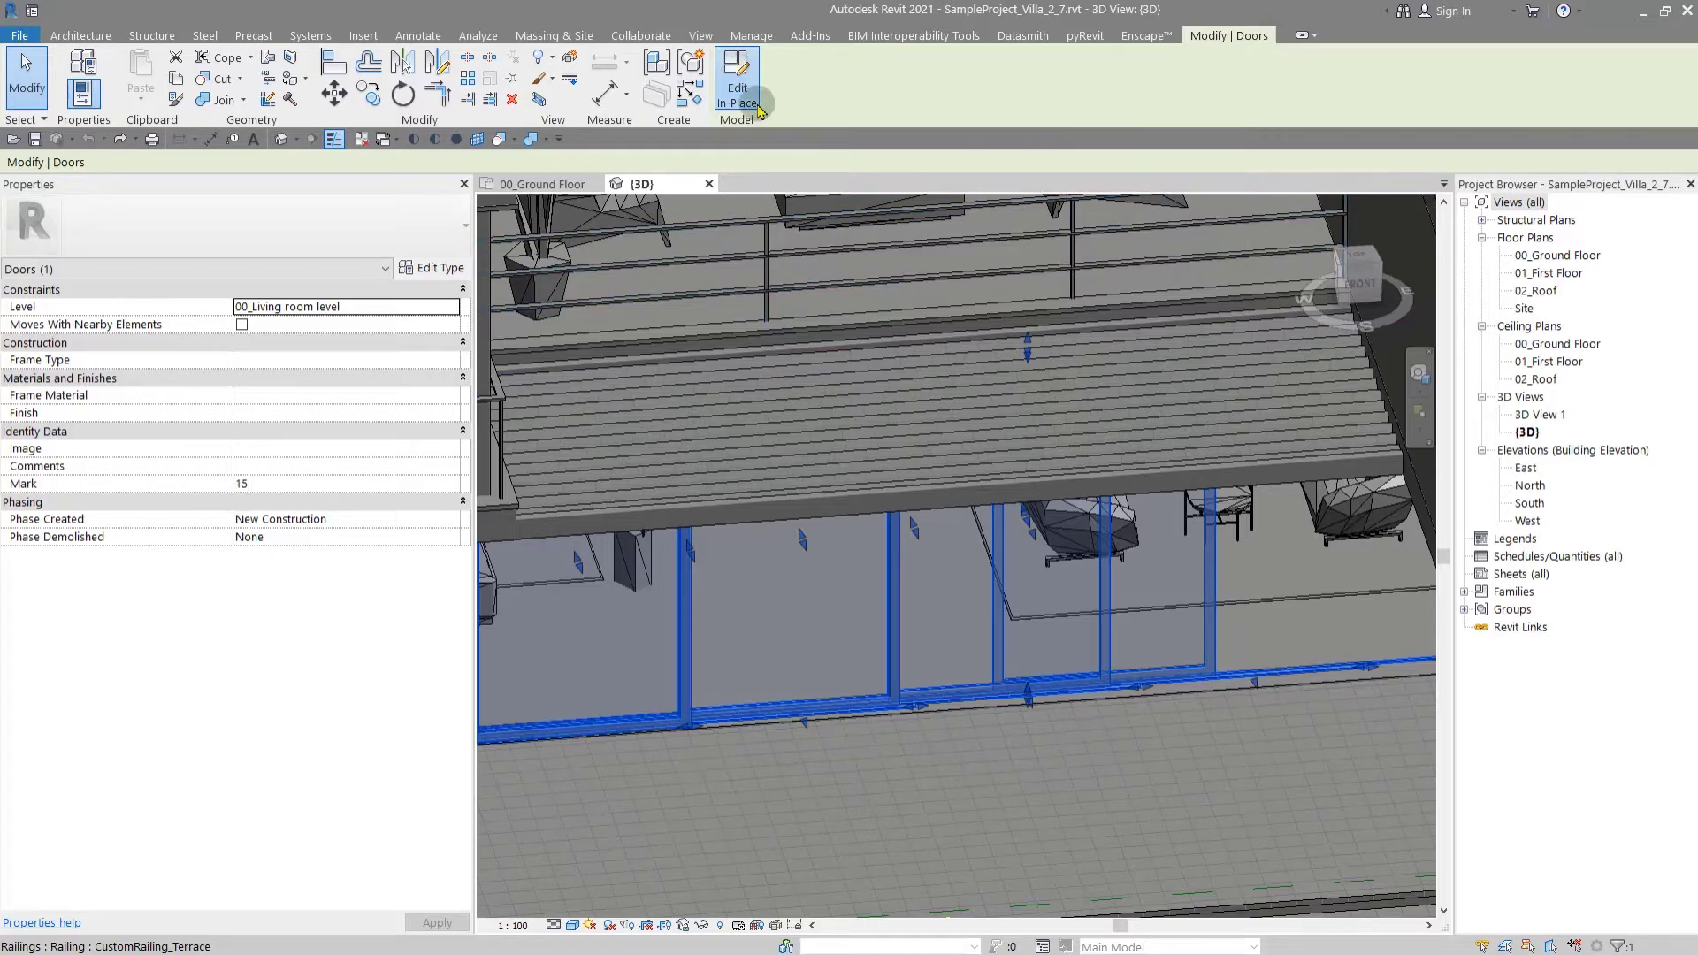
pyautogui.click(861, 630)
pyautogui.click(993, 674)
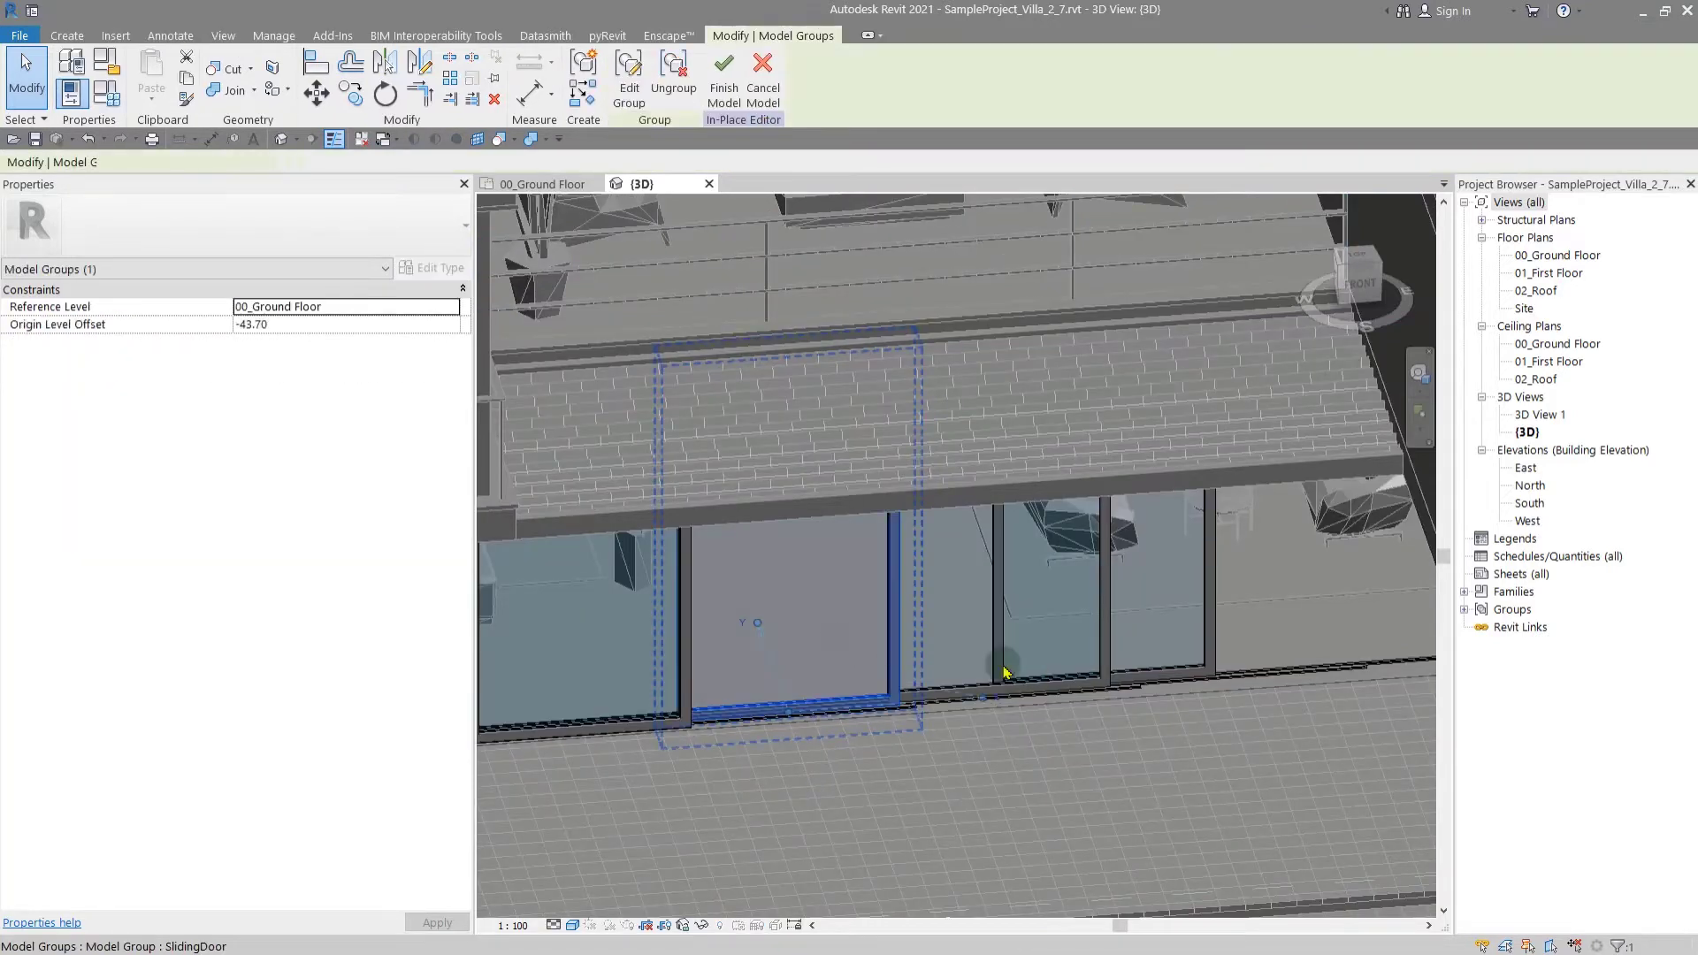
pyautogui.click(1145, 650)
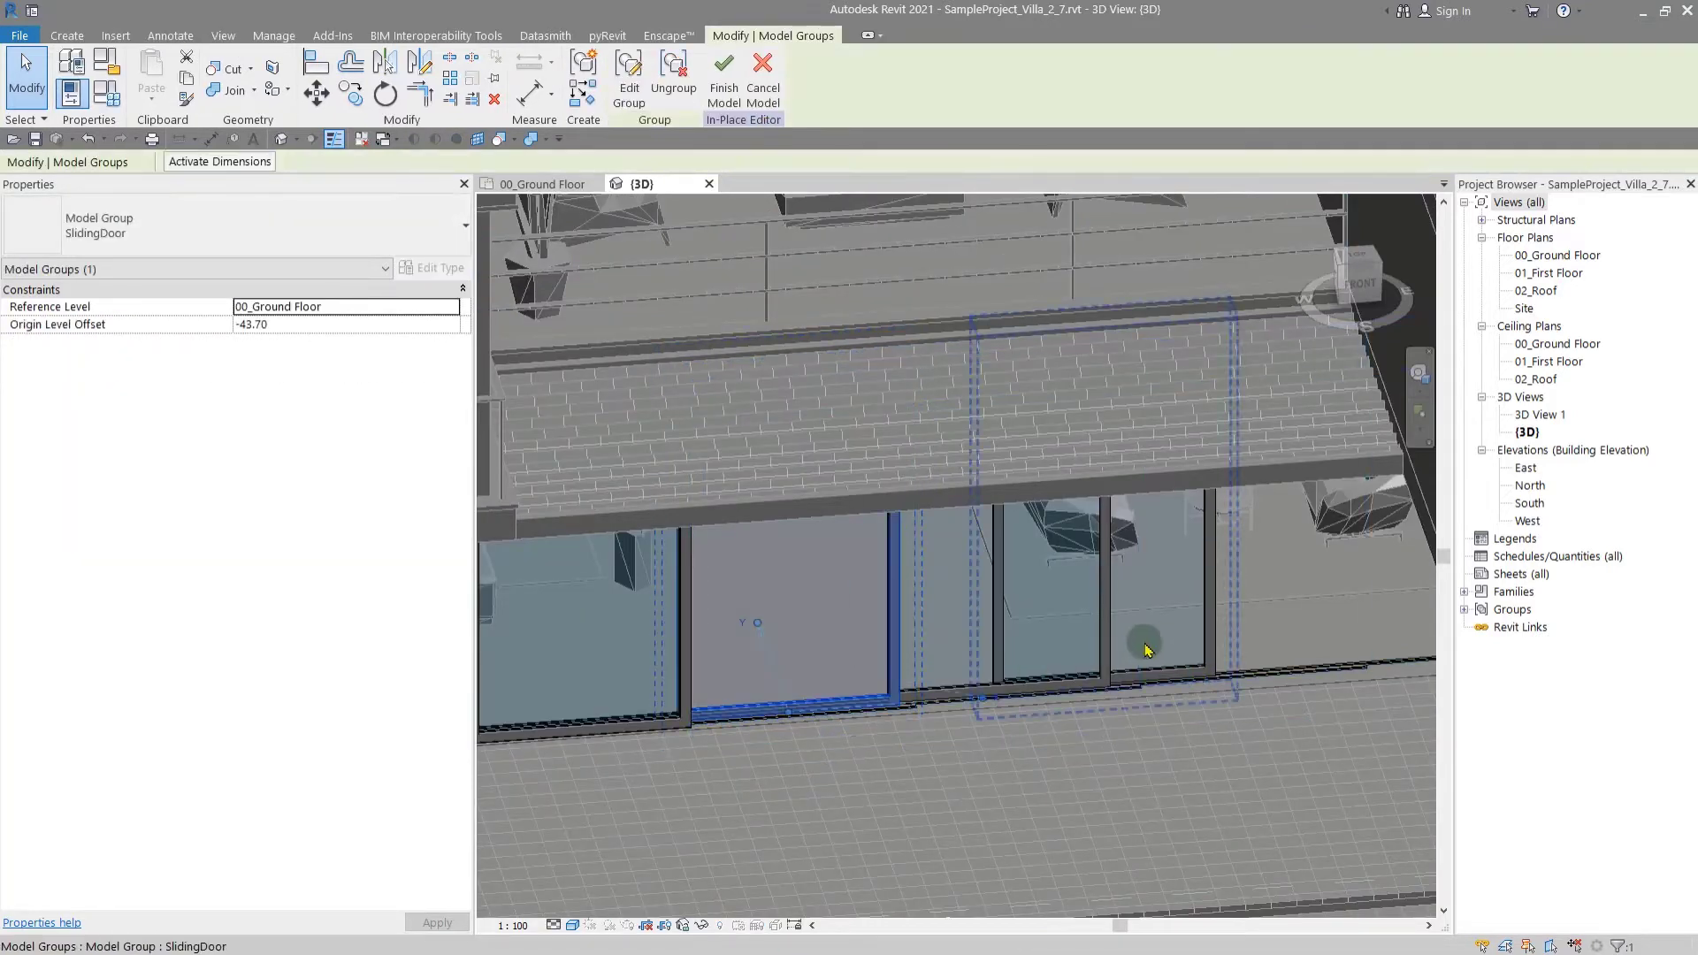
pyautogui.click(630, 93)
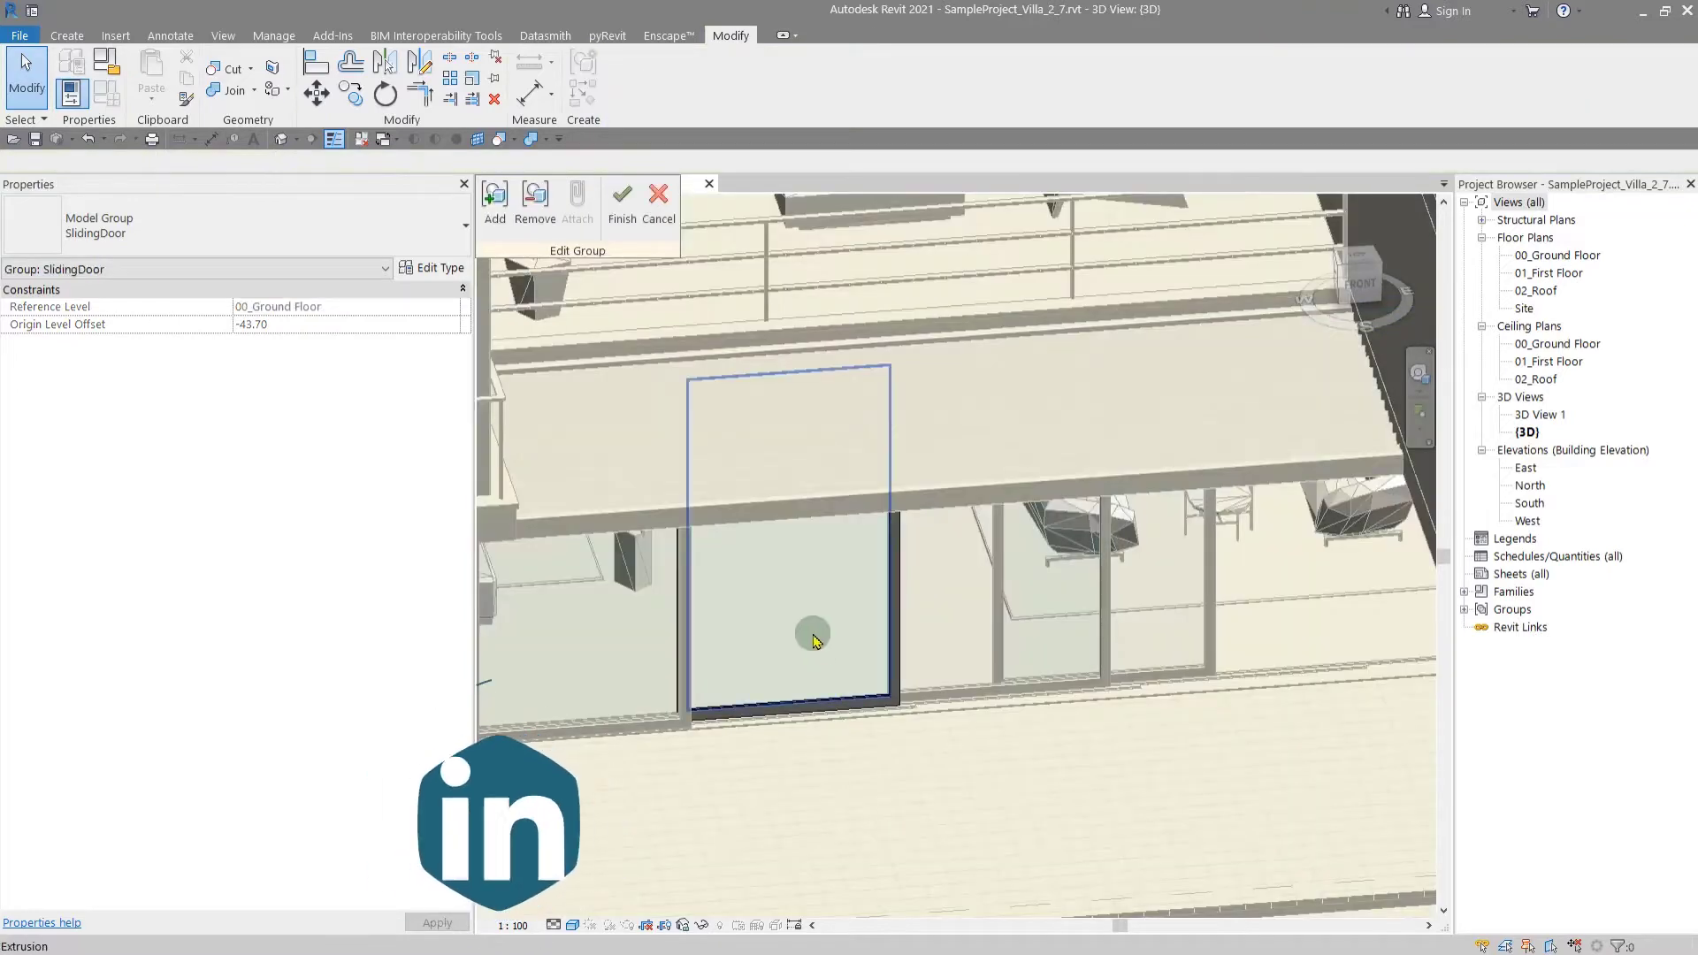
# - Select the sliding door's glass panel and open the Material Browser for its Glass material
pyautogui.click(814, 639)
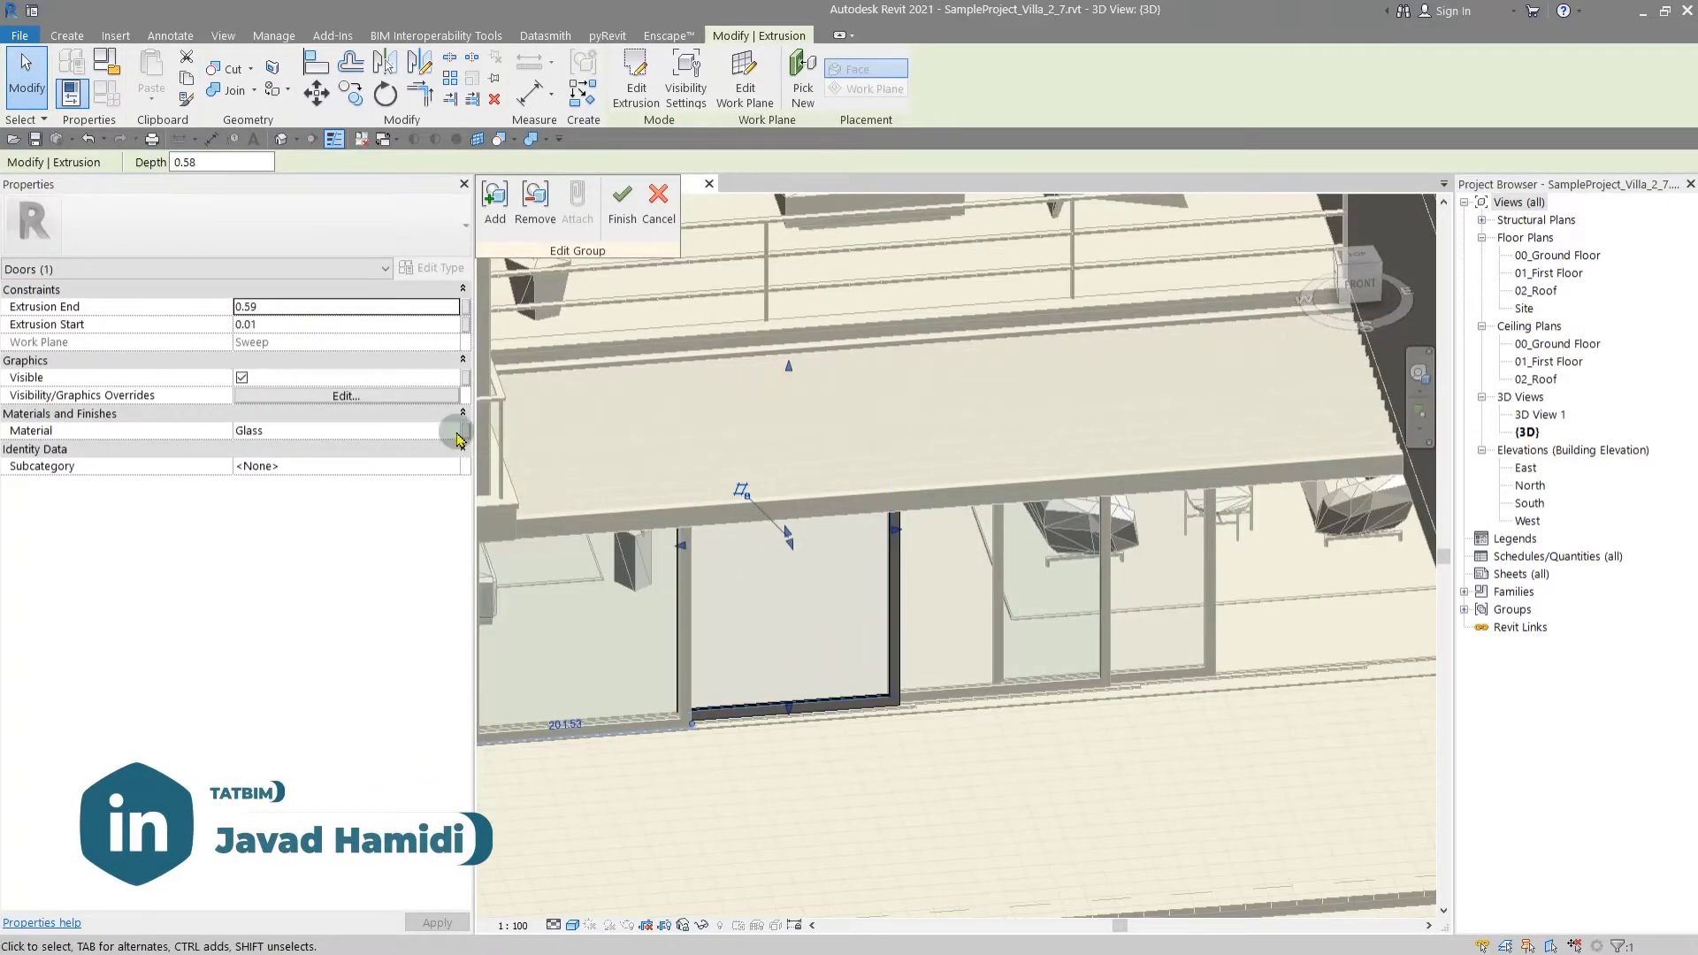
pyautogui.click(453, 431)
pyautogui.click(453, 434)
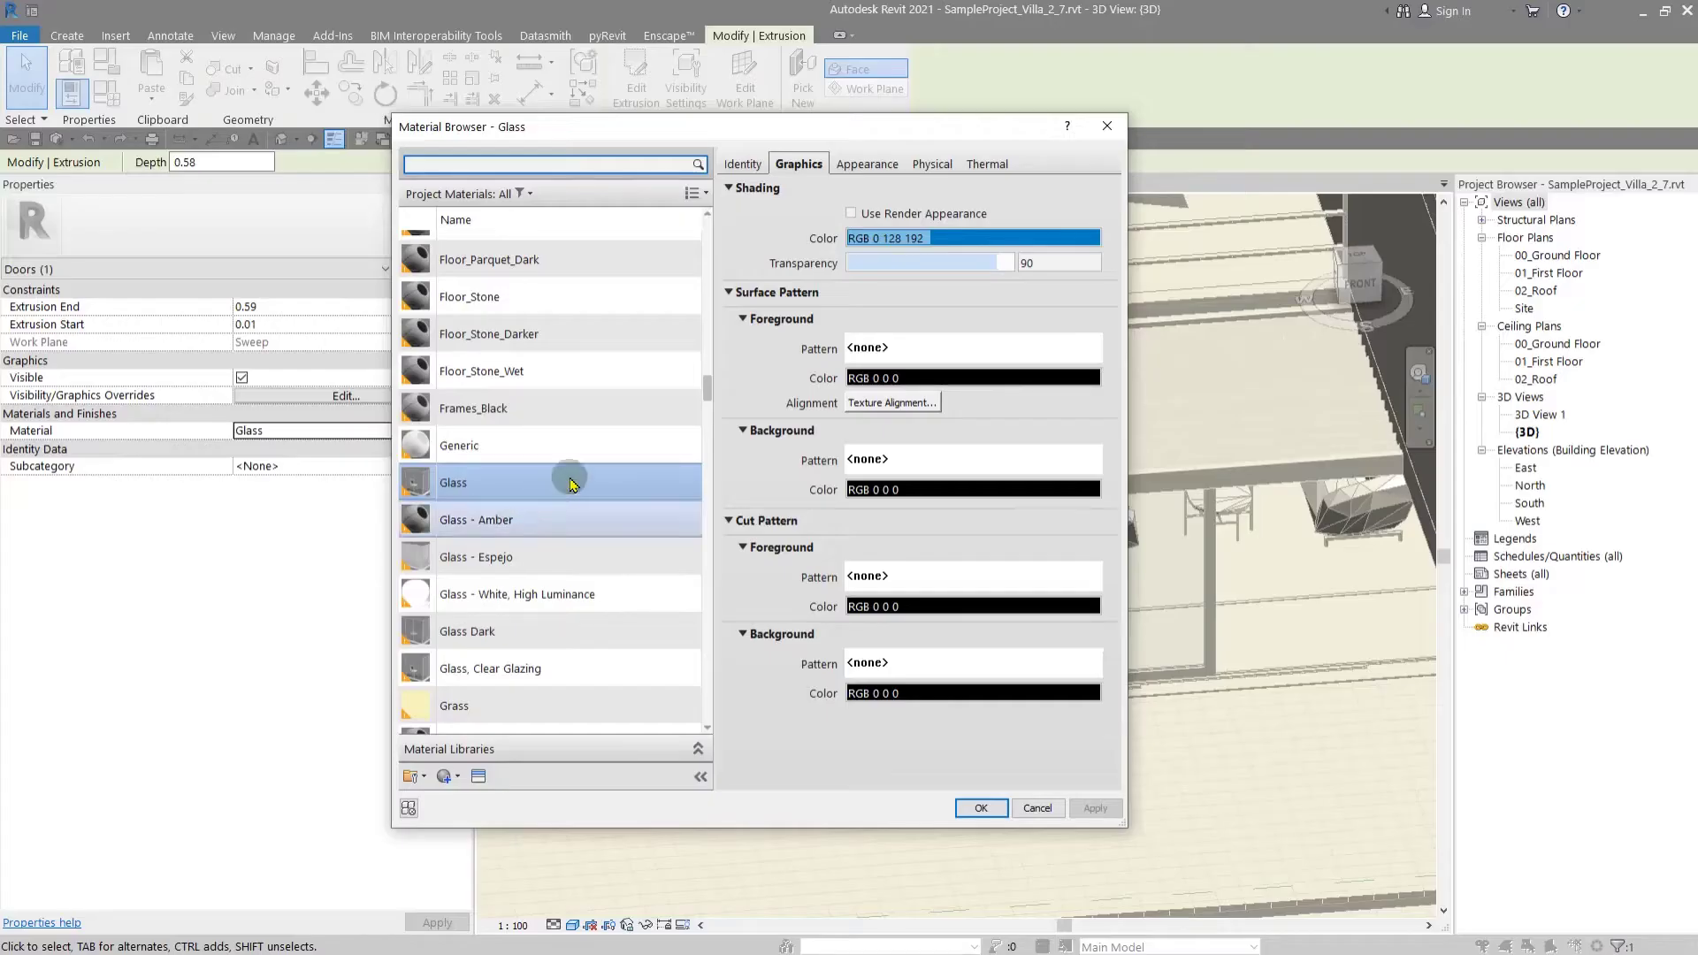
# - Create a new material in the Material Browser and rename it M1-BLACK
pyautogui.scroll(3, 562, 482)
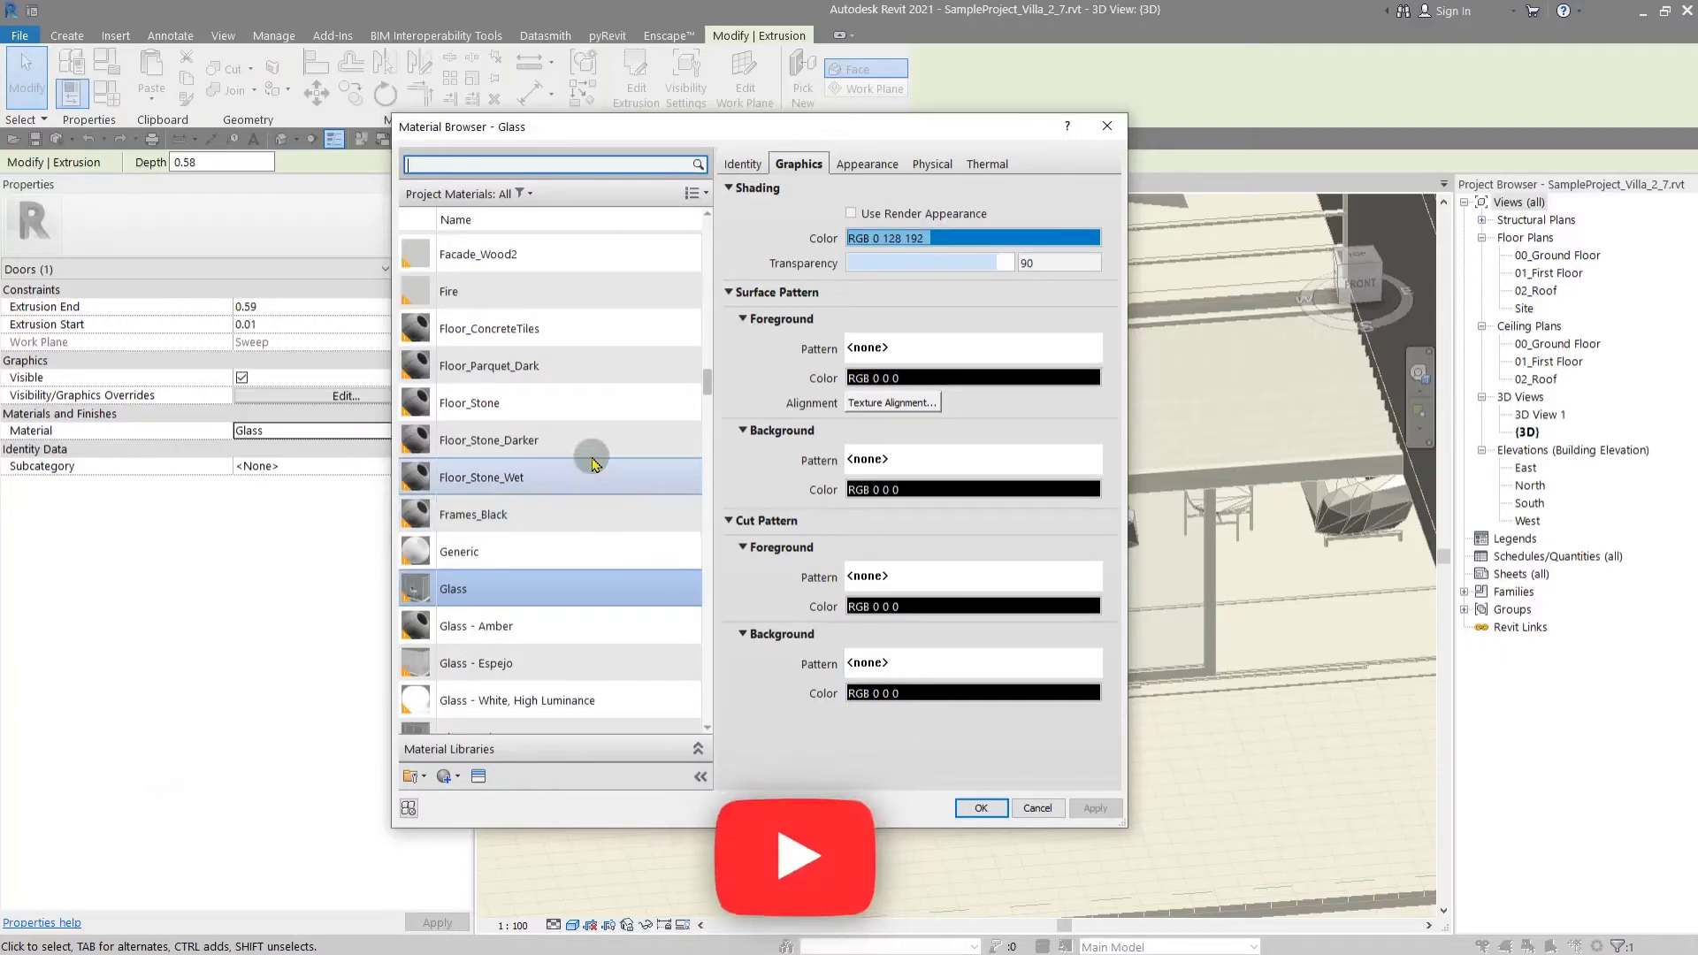
pyautogui.scroll(-1, 590, 653)
pyautogui.click(445, 777)
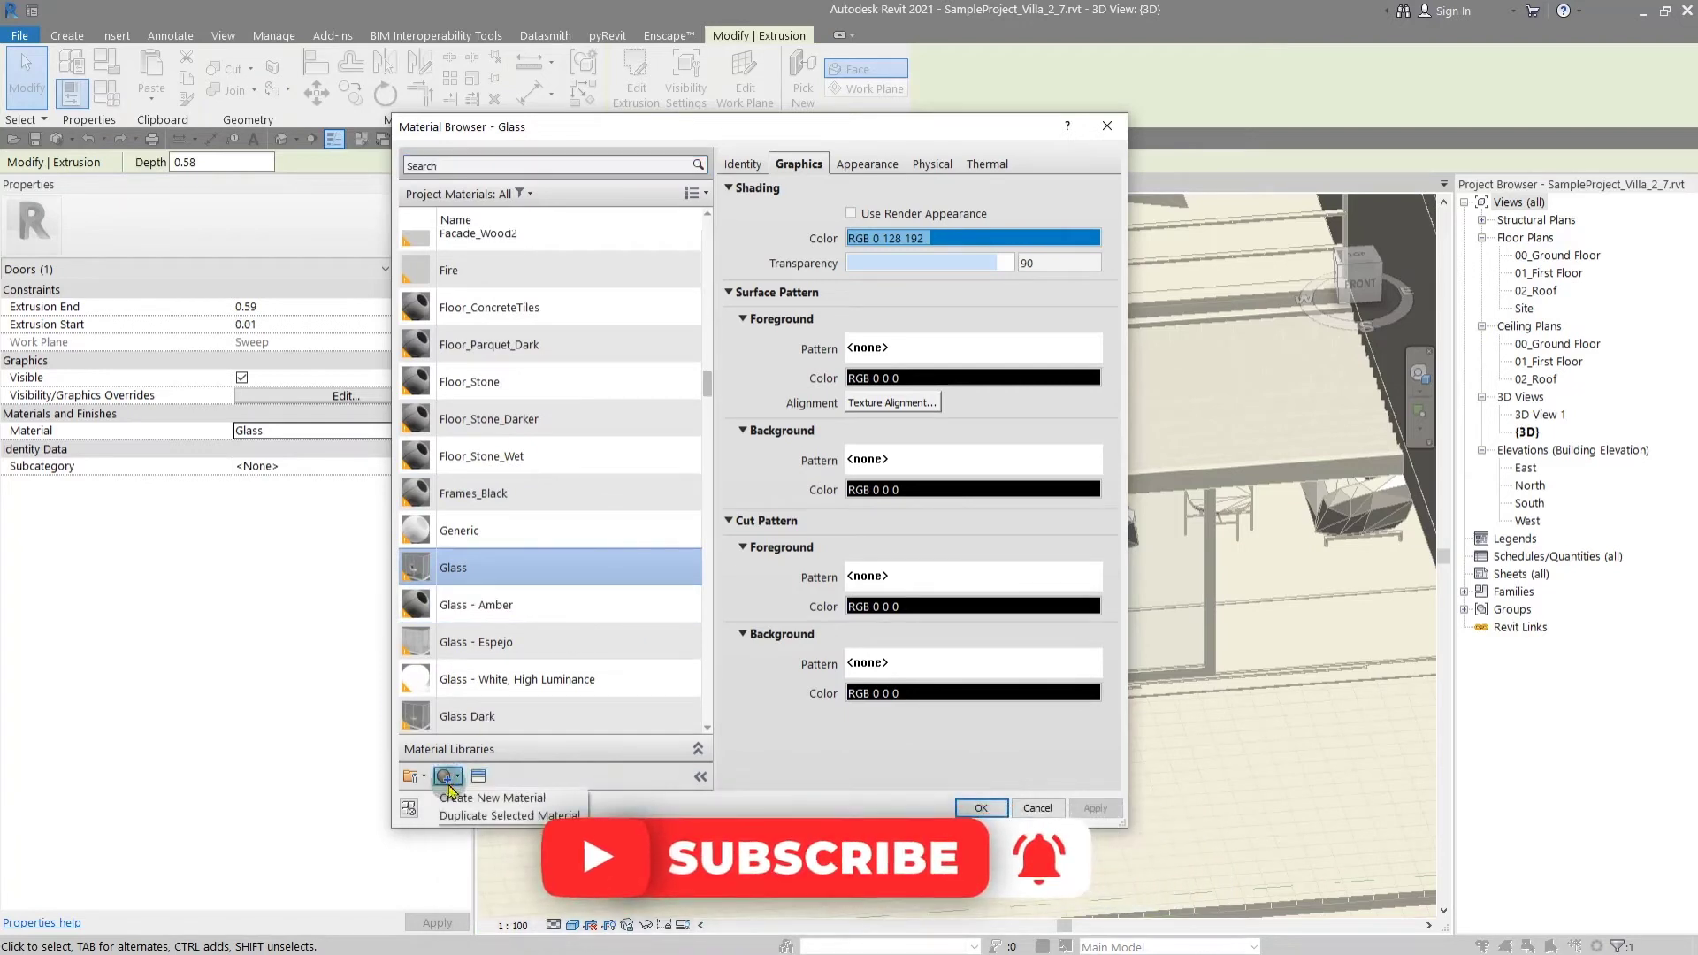
pyautogui.click(481, 799)
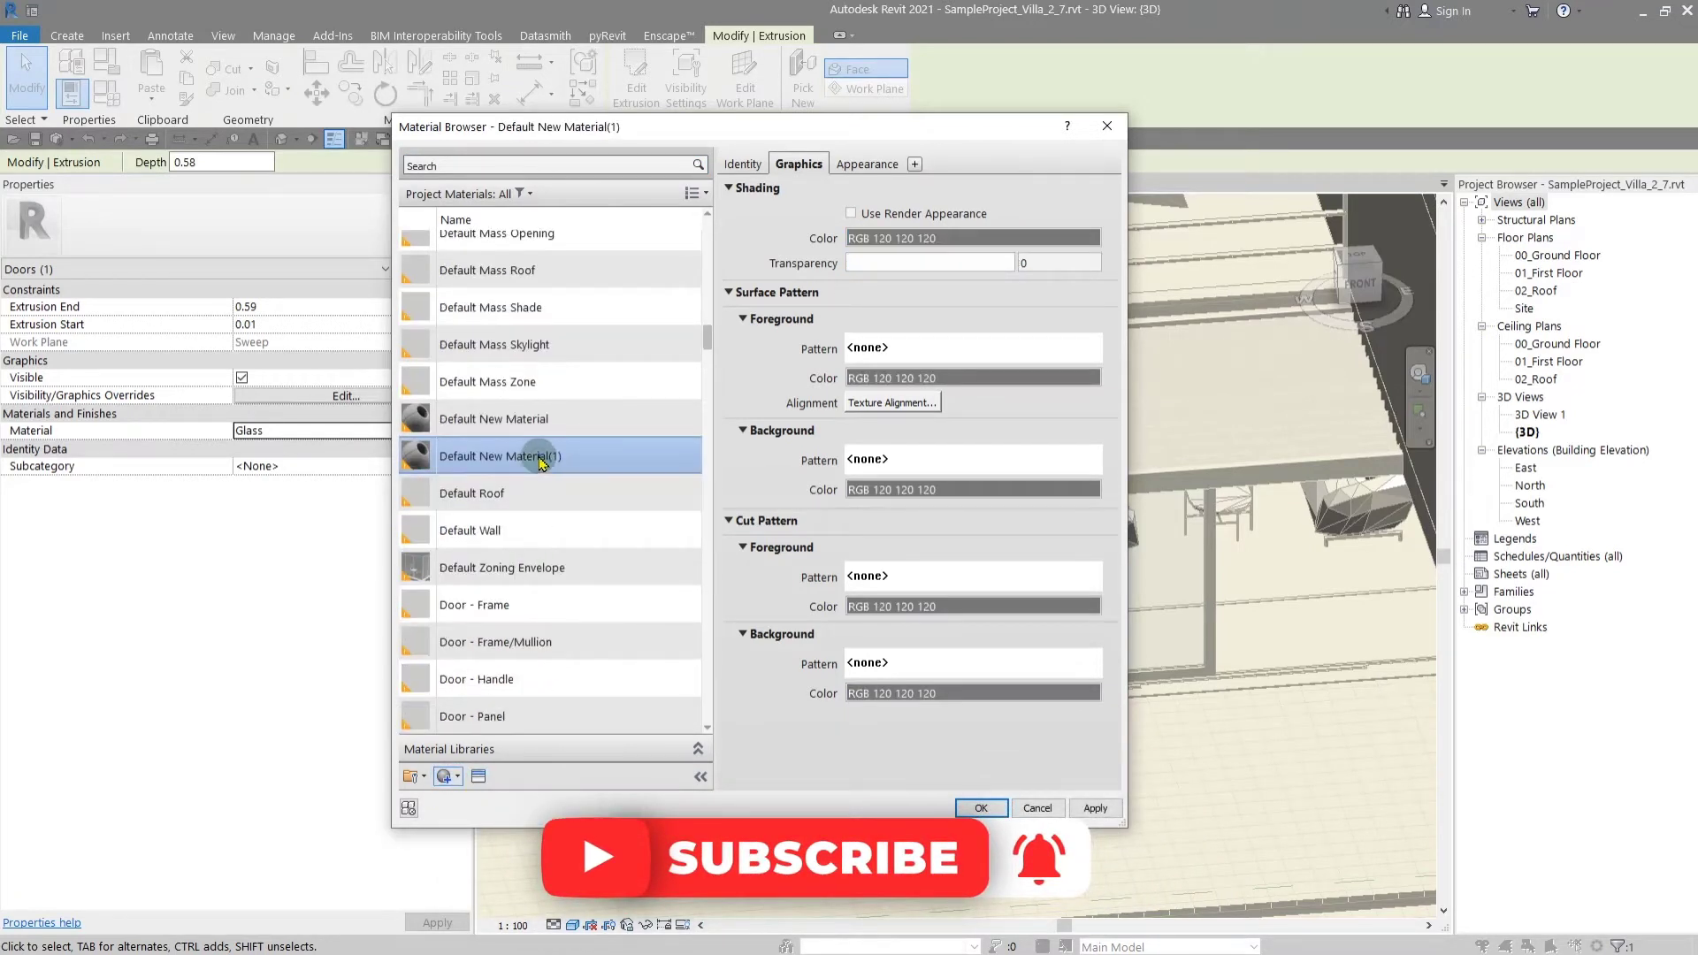
pyautogui.rightClick(539, 456)
pyautogui.click(579, 510)
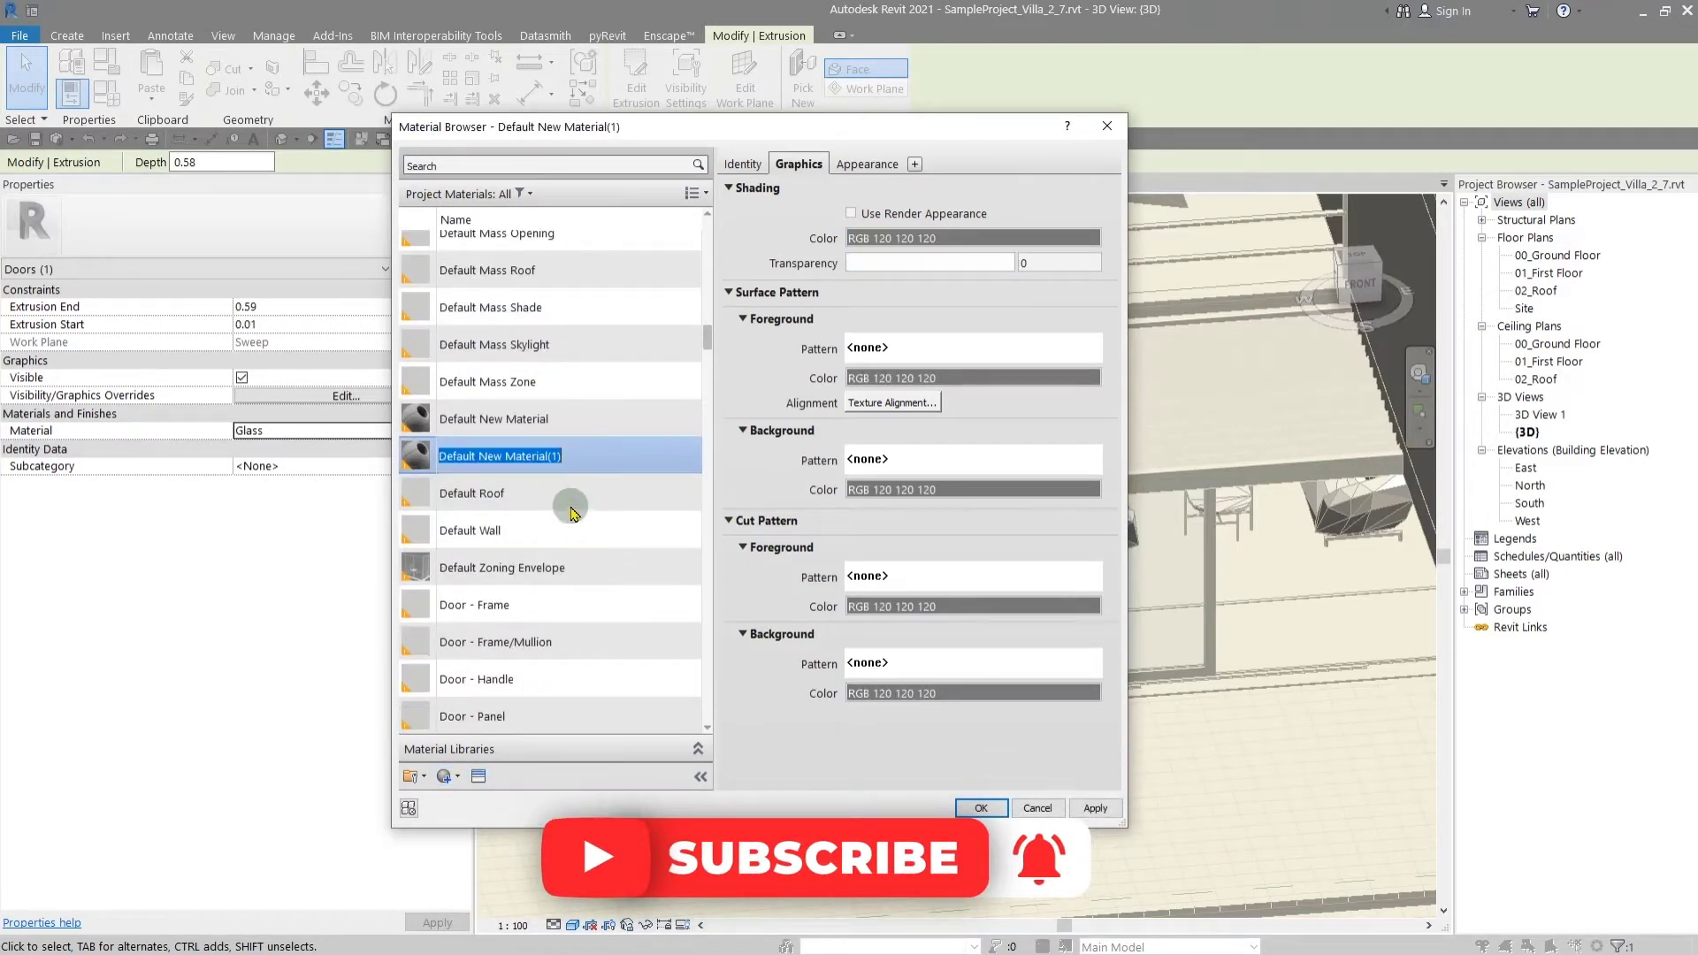
pyautogui.write('M')
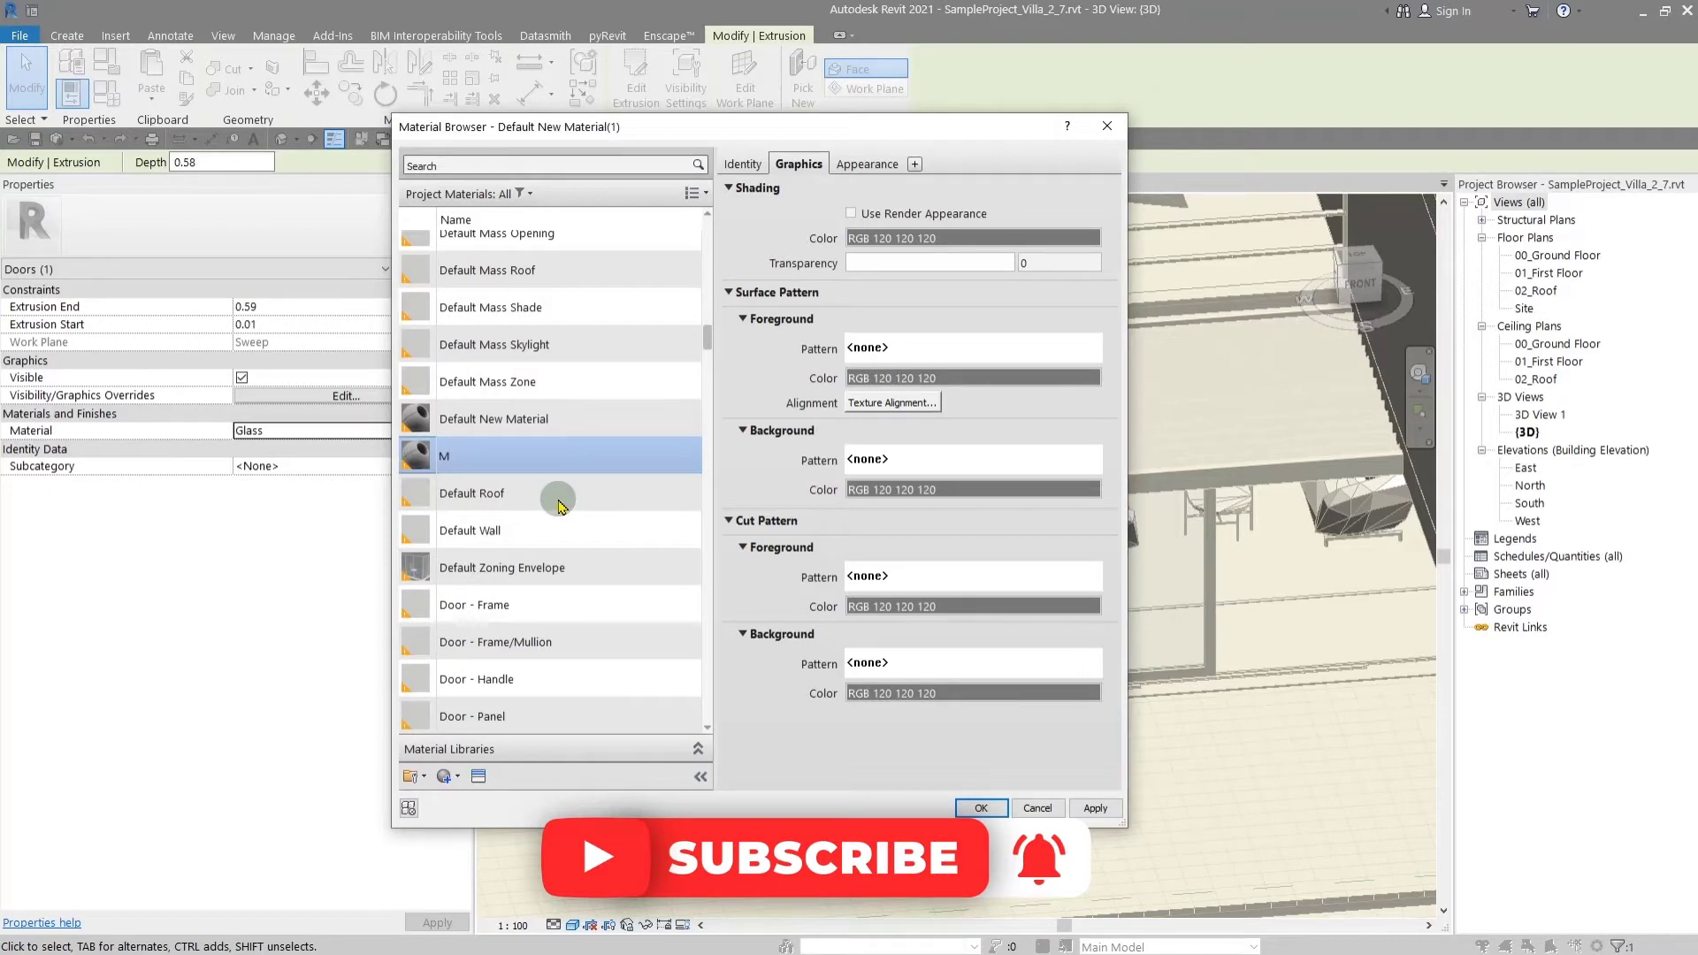
pyautogui.write('1-BLACK')
pyautogui.press('Return')
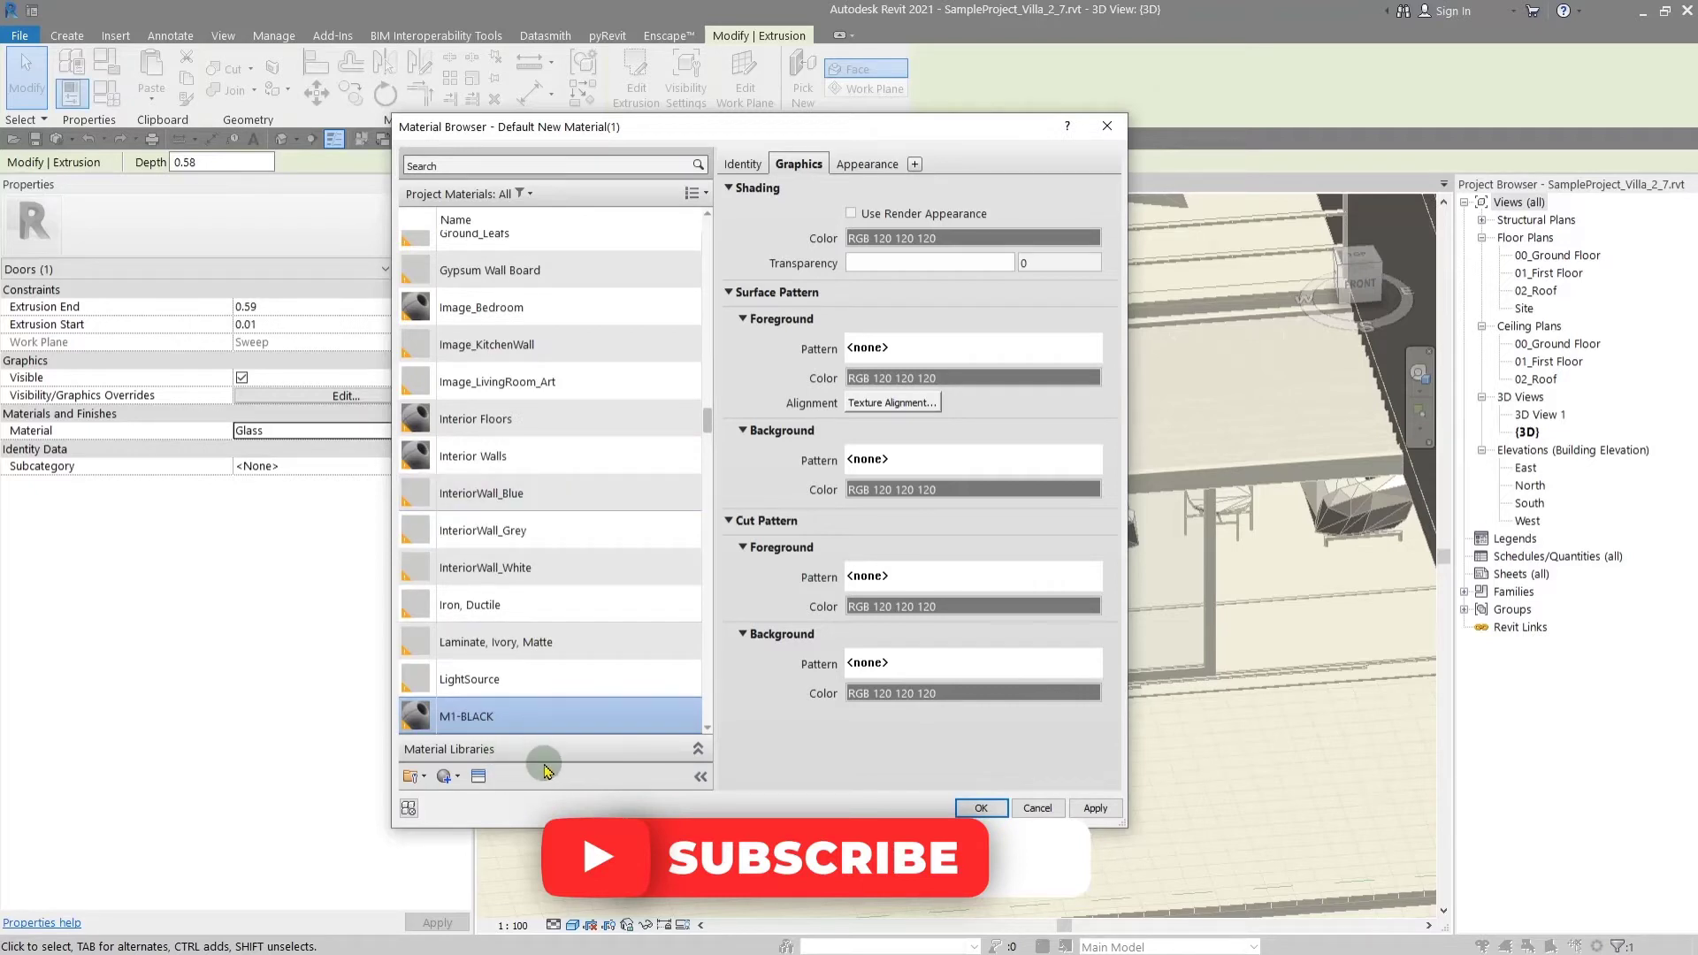
pyautogui.scroll(-1, 488, 720)
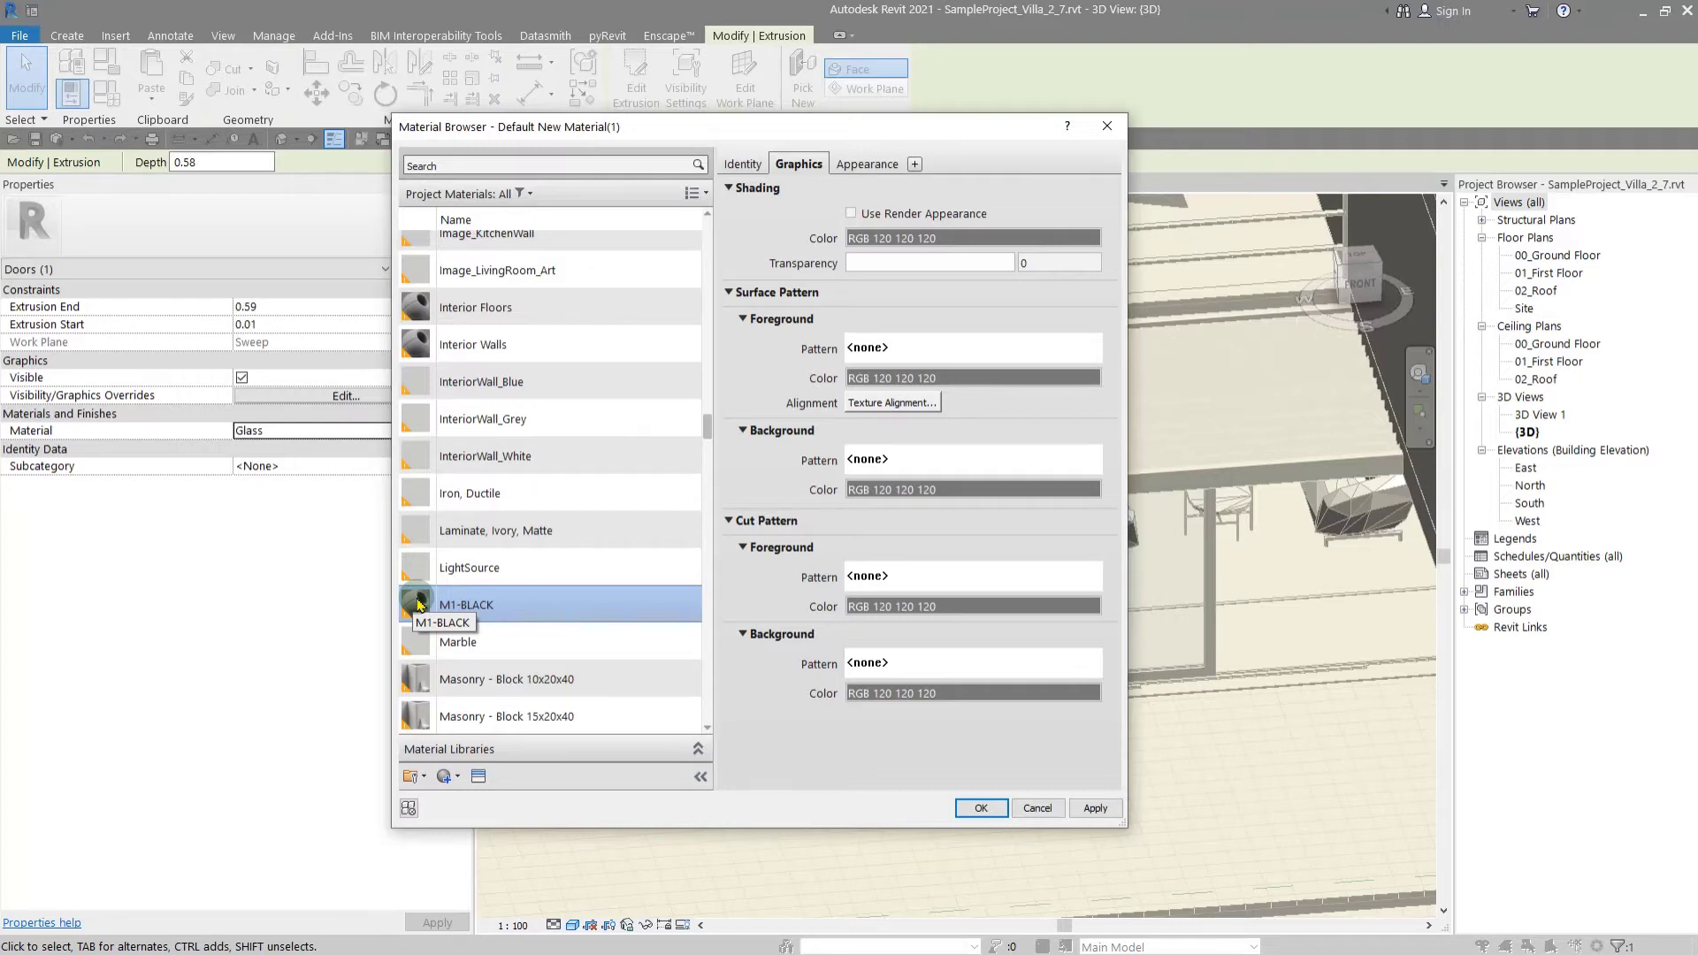
# - Browse the Asset Browser's Appearance Library to the Mirror category
pyautogui.click(480, 784)
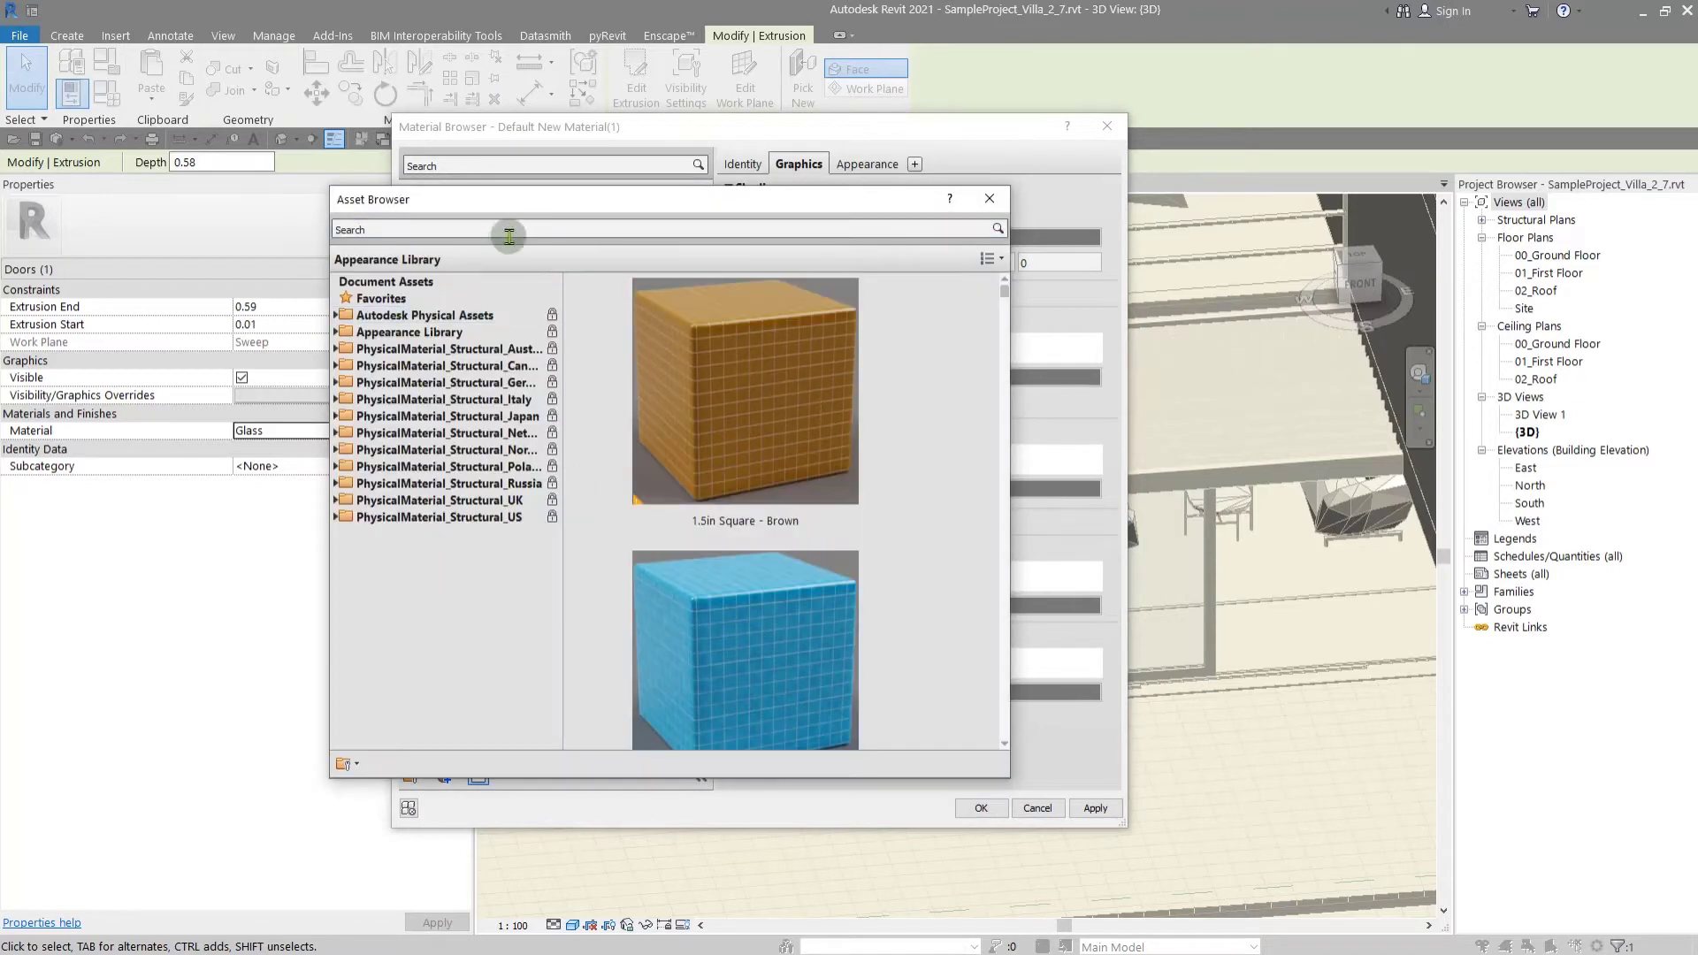
pyautogui.moveTo(513, 199); pyautogui.dragTo(605, 160)
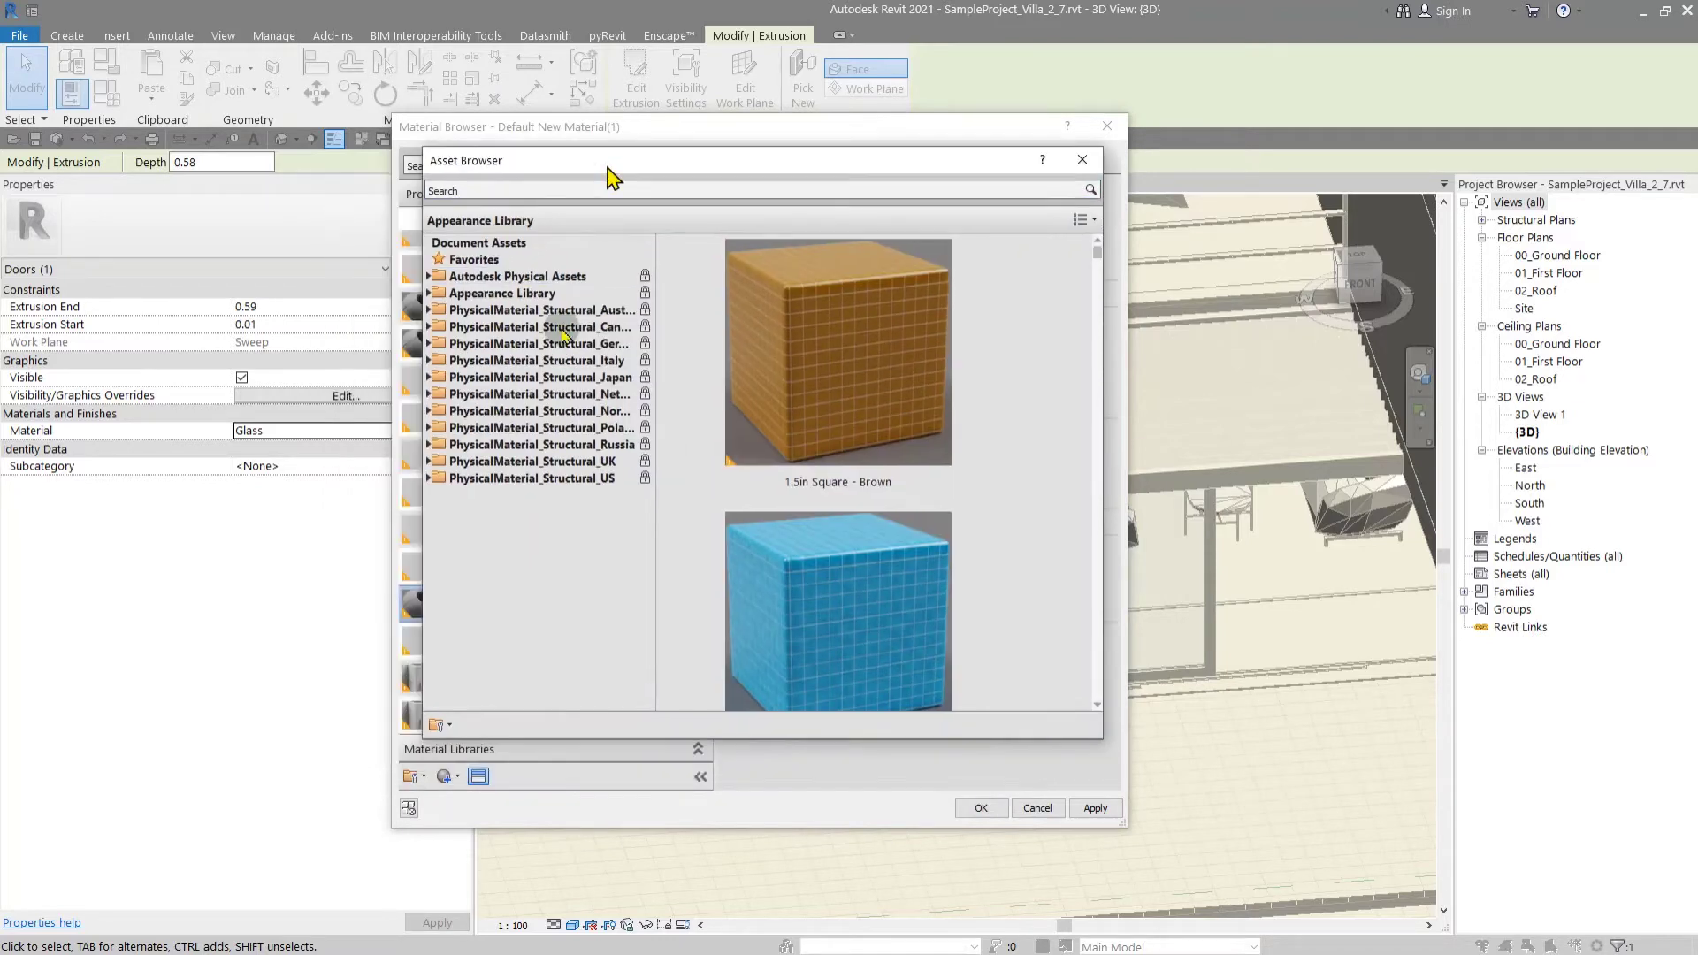
pyautogui.doubleClick(524, 296)
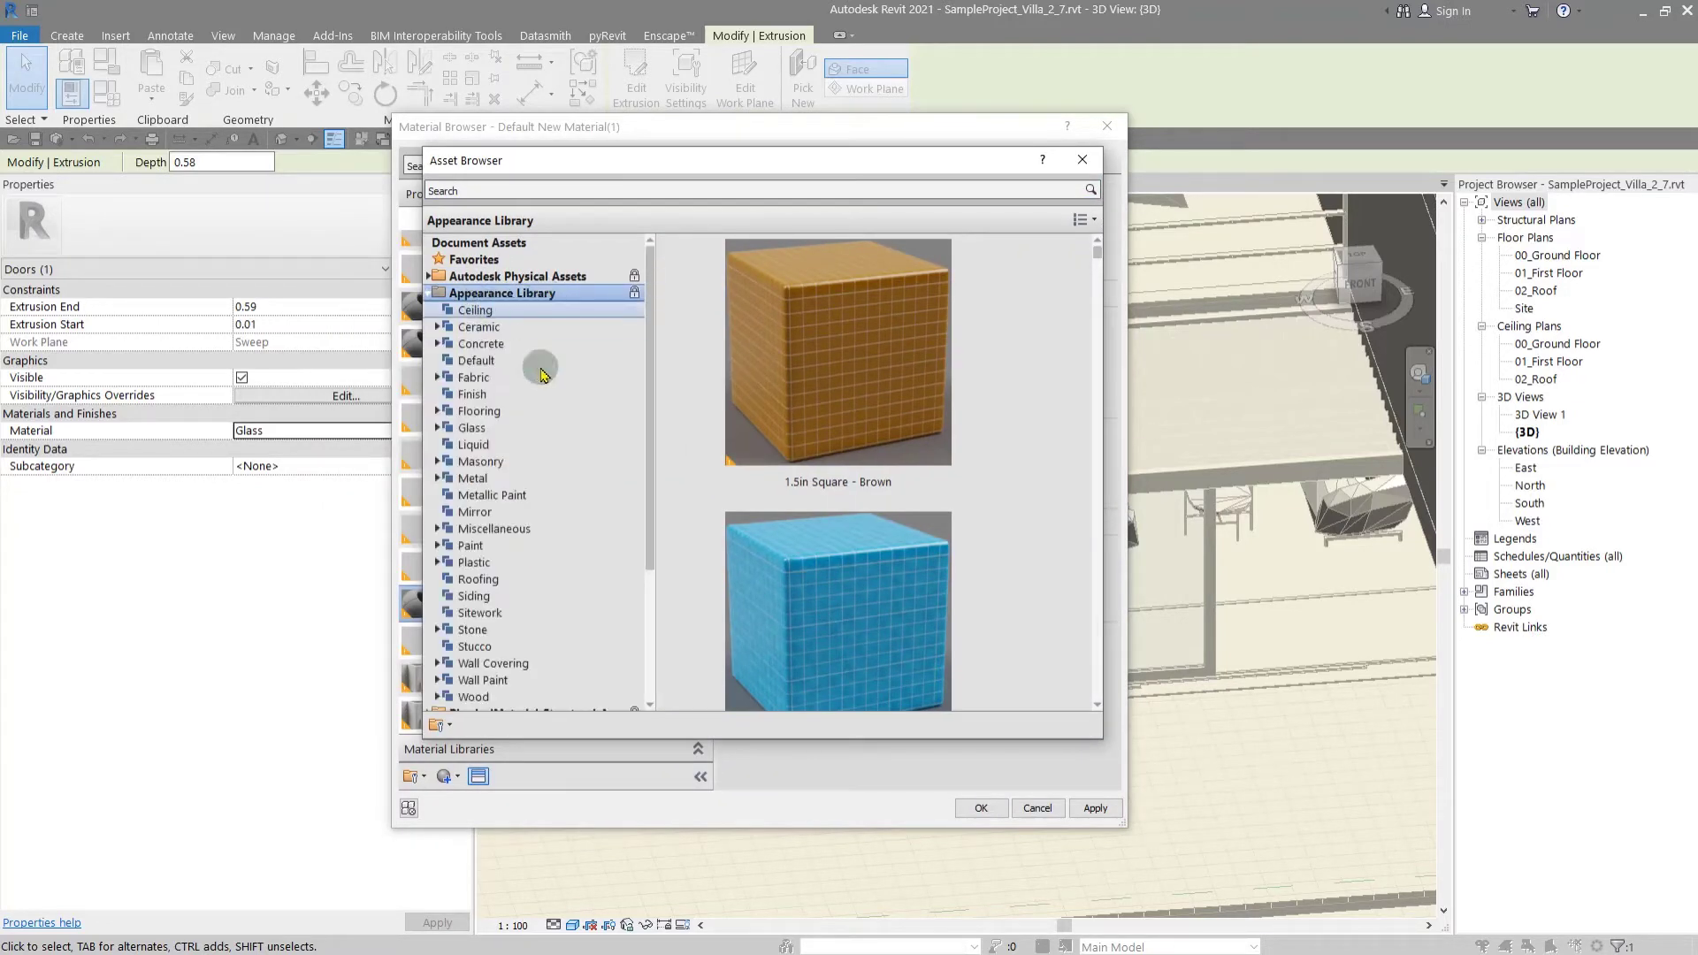
pyautogui.scroll(-1, 542, 389)
pyautogui.click(507, 462)
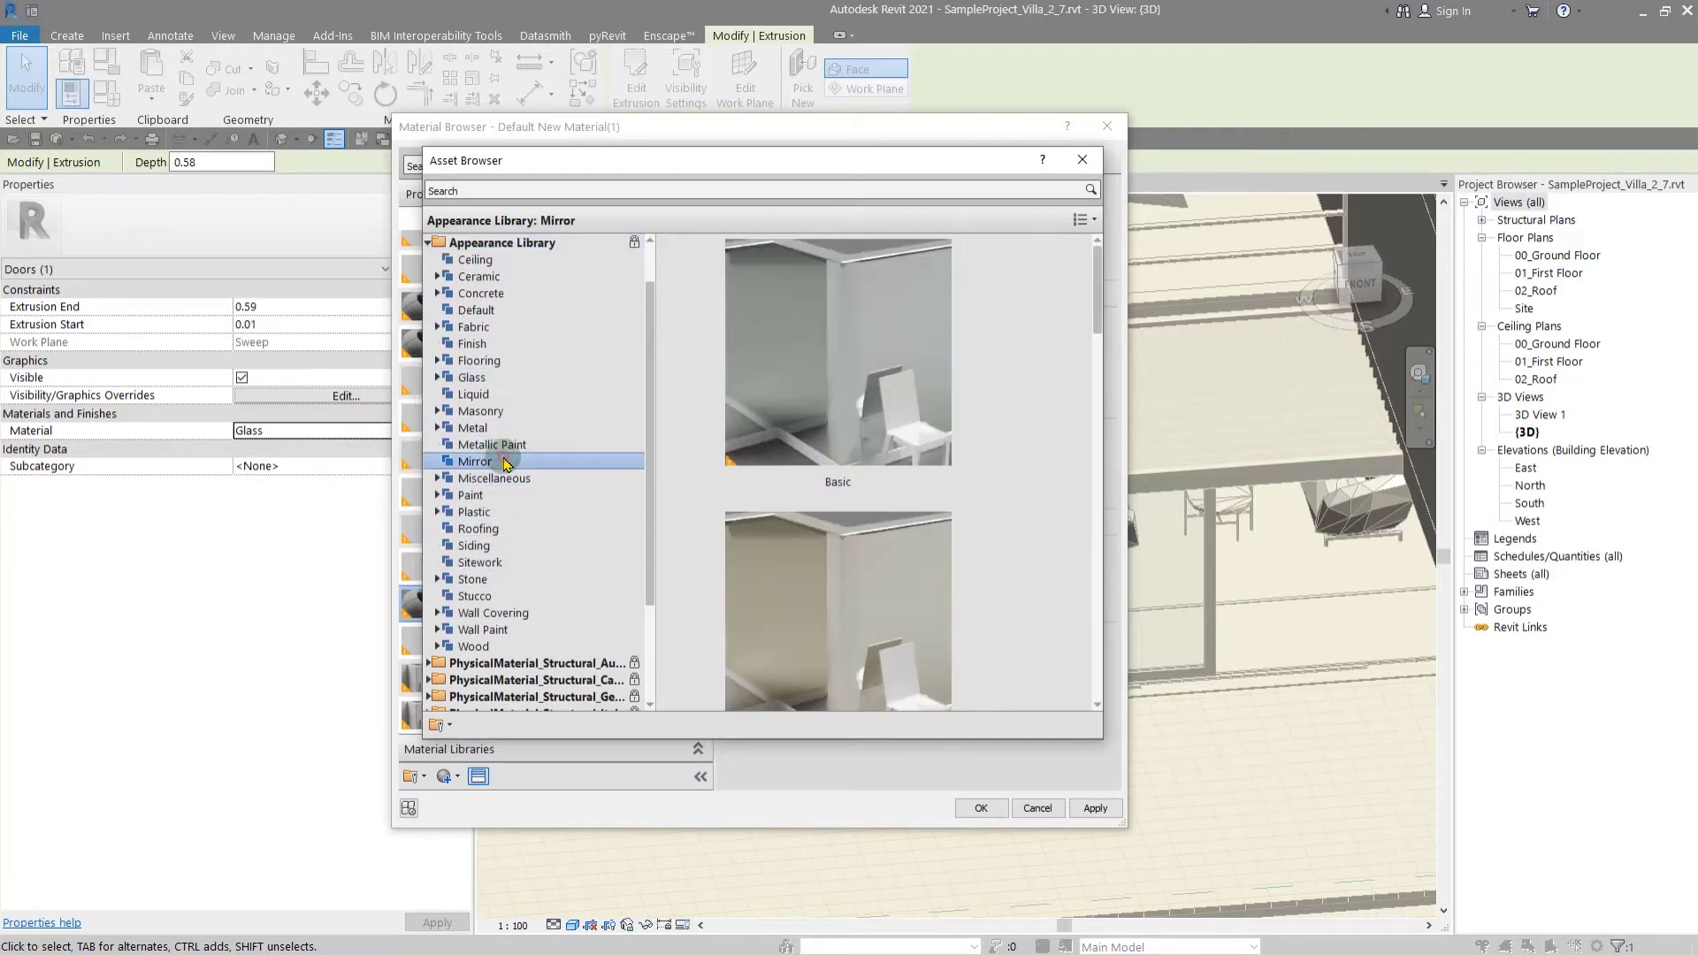
# - Replace M1-BLACK's appearance with the Smoked - Light mirror asset and close the Asset Browser
pyautogui.scroll(-3, 900, 376)
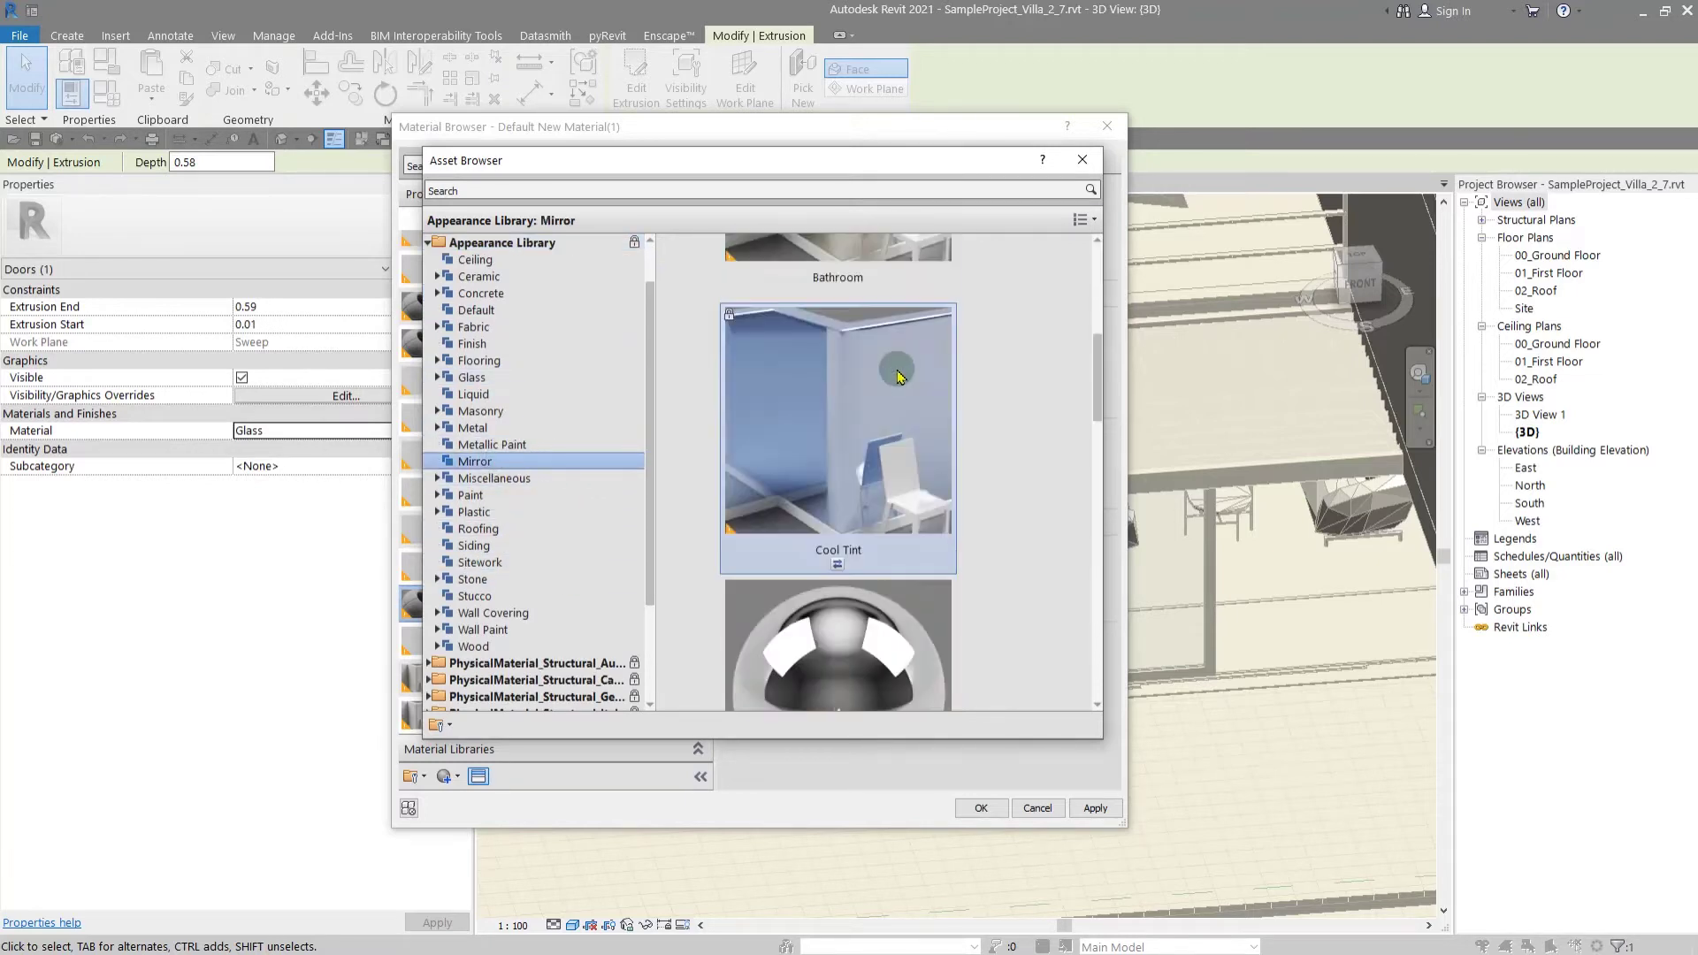
pyautogui.scroll(-2, 894, 443)
pyautogui.scroll(-2, 921, 443)
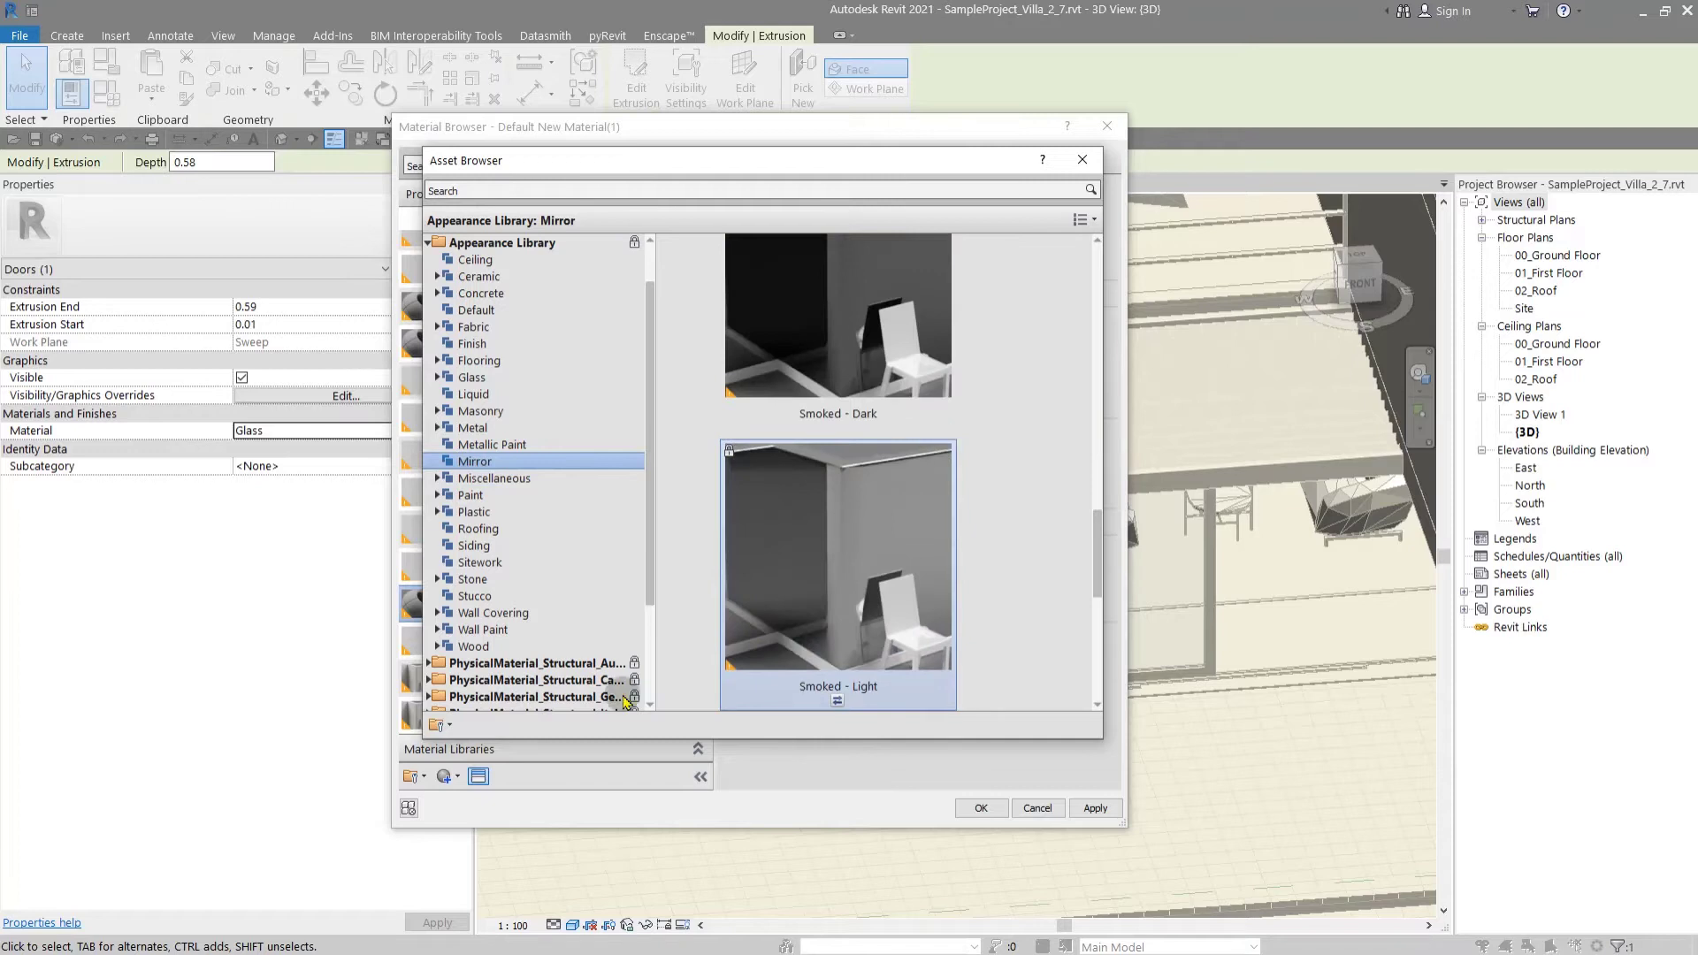
pyautogui.scroll(1, 804, 513)
pyautogui.scroll(-1, 796, 513)
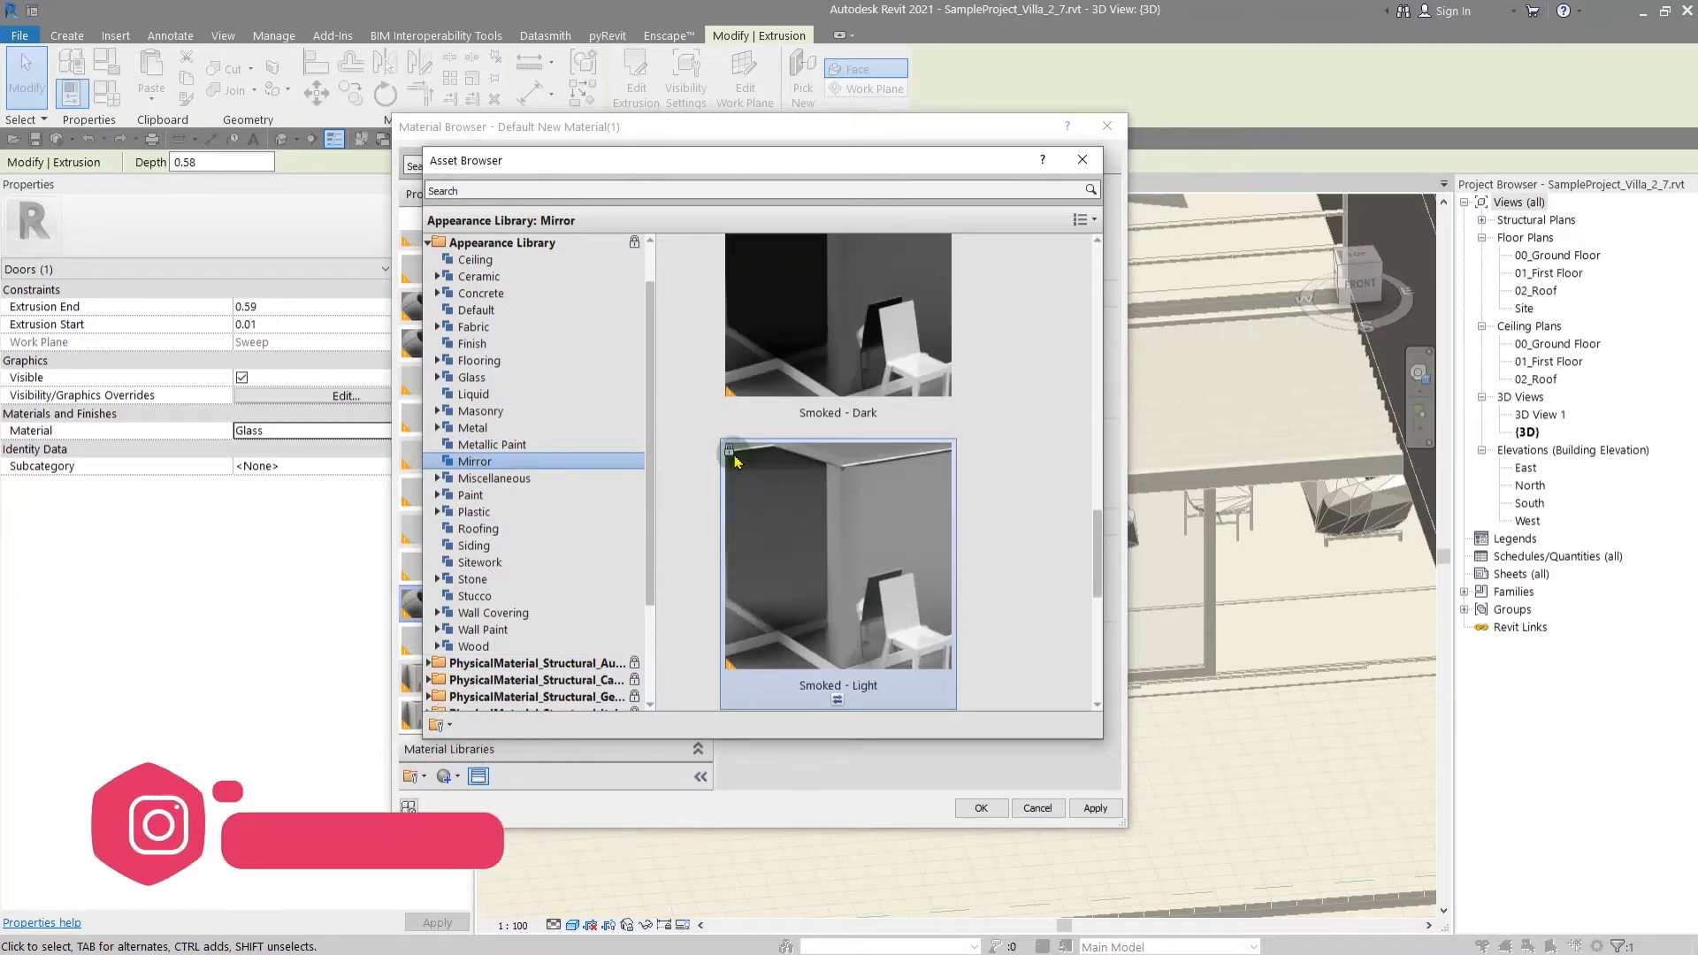
pyautogui.scroll(-1, 871, 469)
pyautogui.scroll(-1, 896, 471)
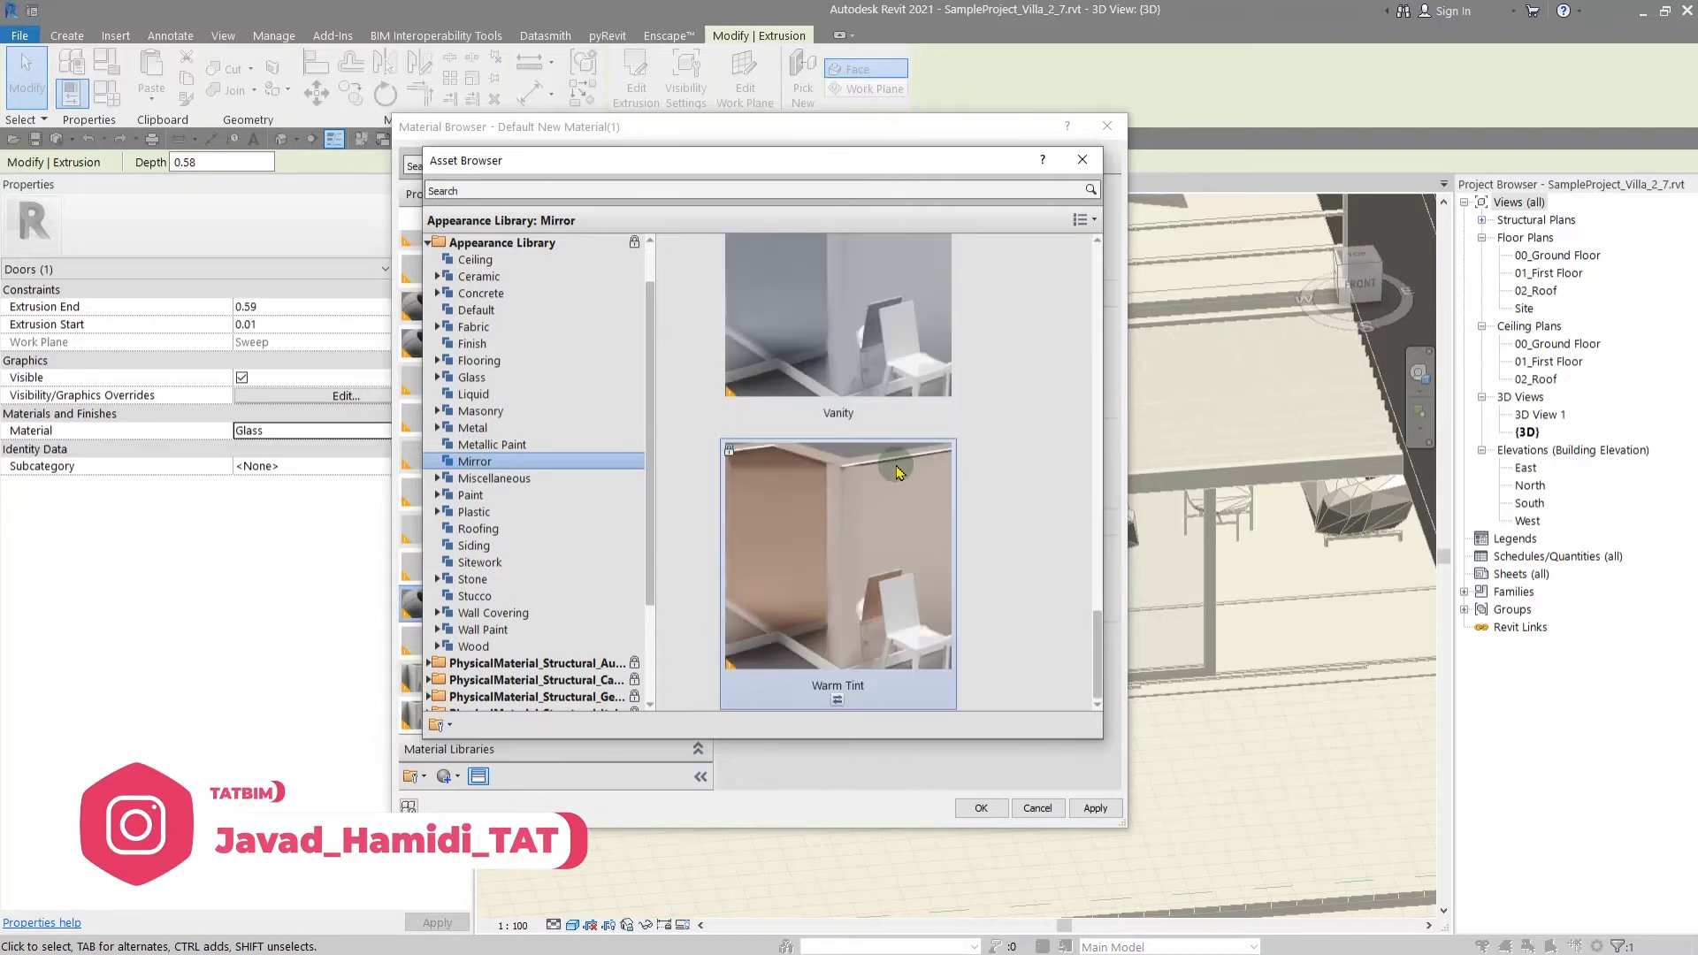
pyautogui.scroll(4, 898, 474)
pyautogui.scroll(-2, 898, 473)
pyautogui.scroll(2, 899, 473)
pyautogui.scroll(-2, 898, 473)
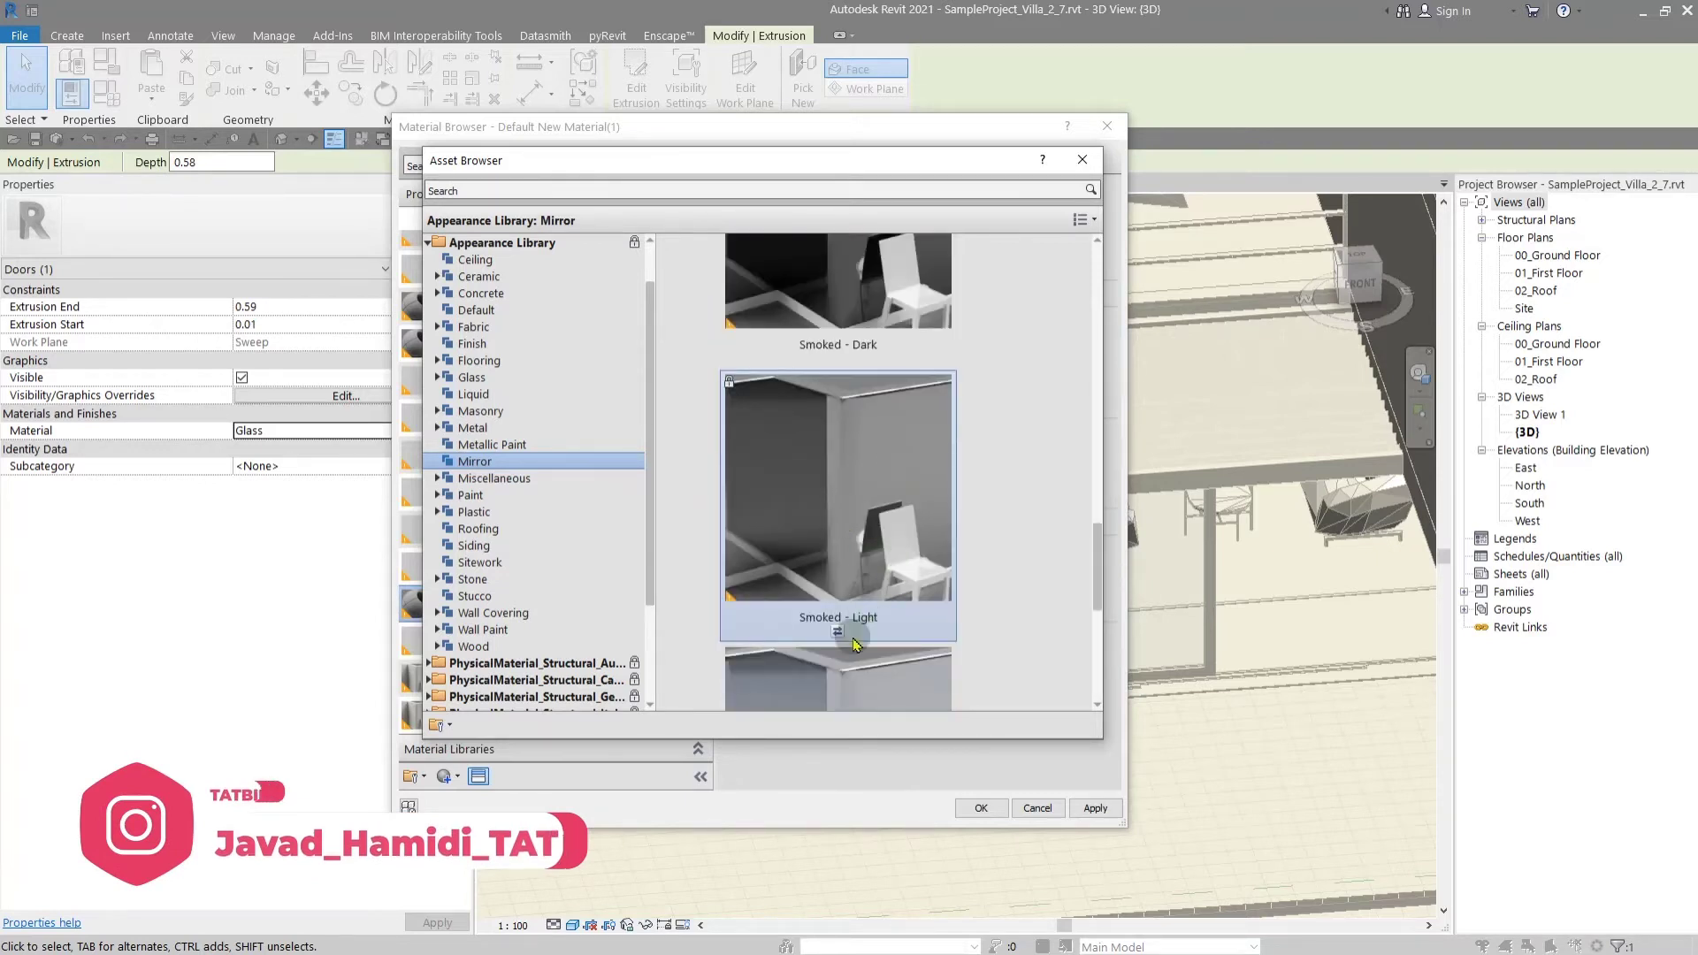
pyautogui.scroll(-1, 849, 610)
pyautogui.scroll(1, 835, 619)
pyautogui.scroll(-1, 796, 478)
pyautogui.scroll(1, 845, 495)
pyautogui.click(845, 497)
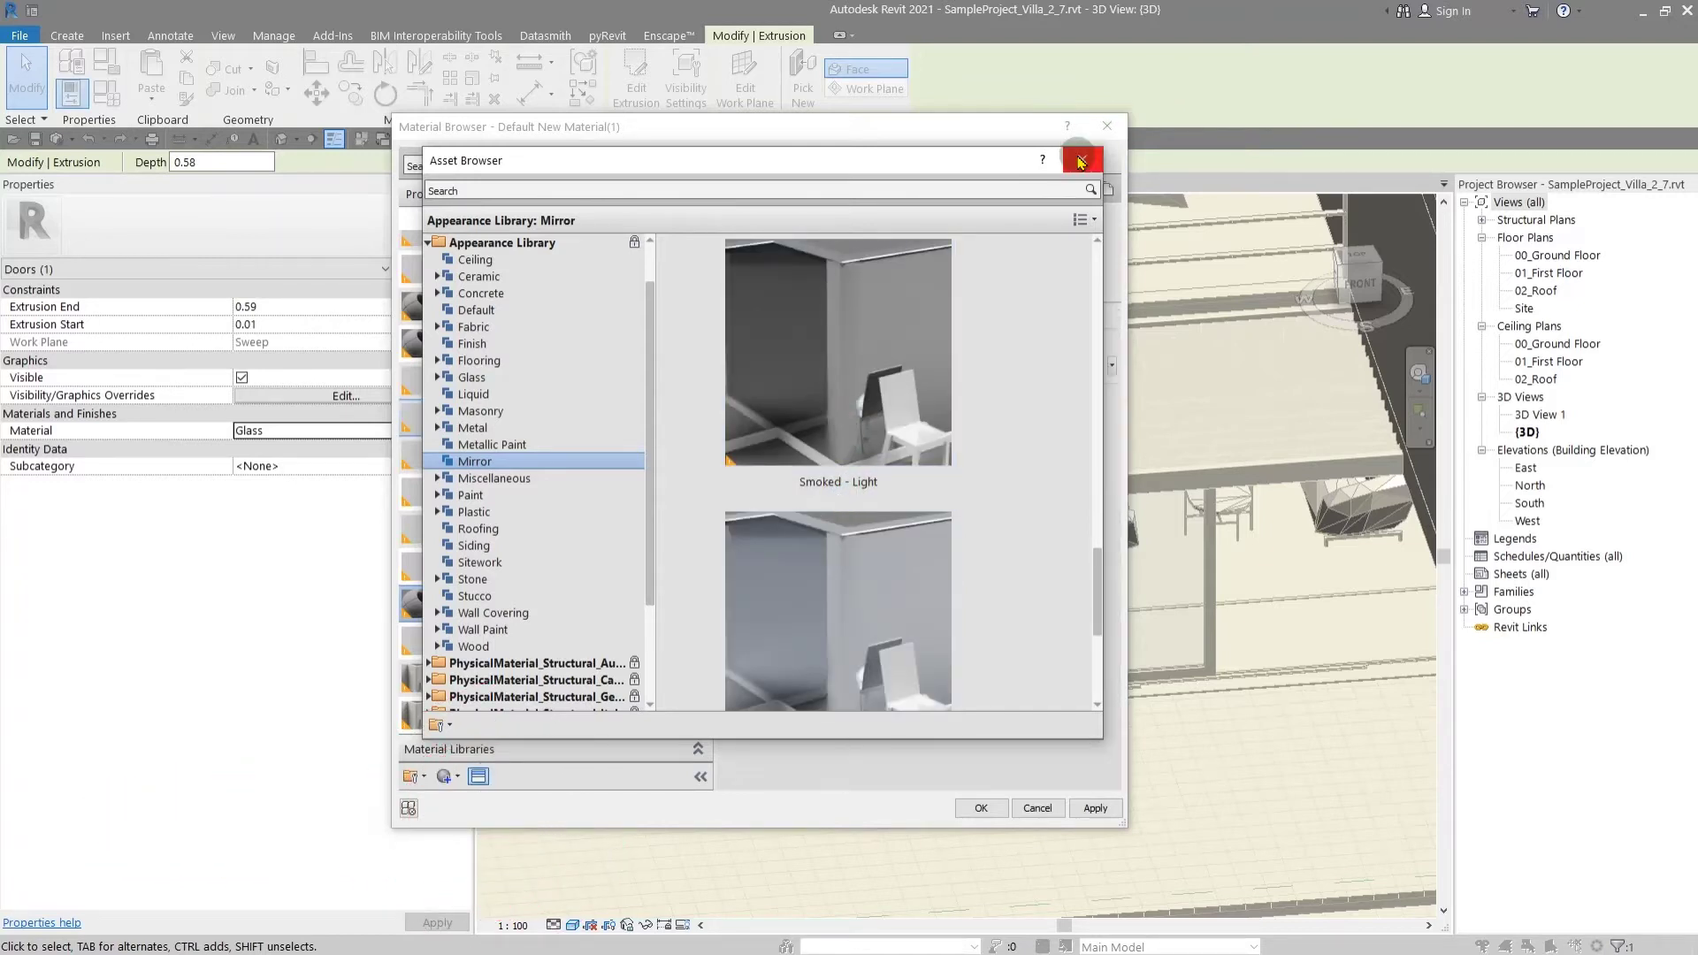
pyautogui.click(1081, 159)
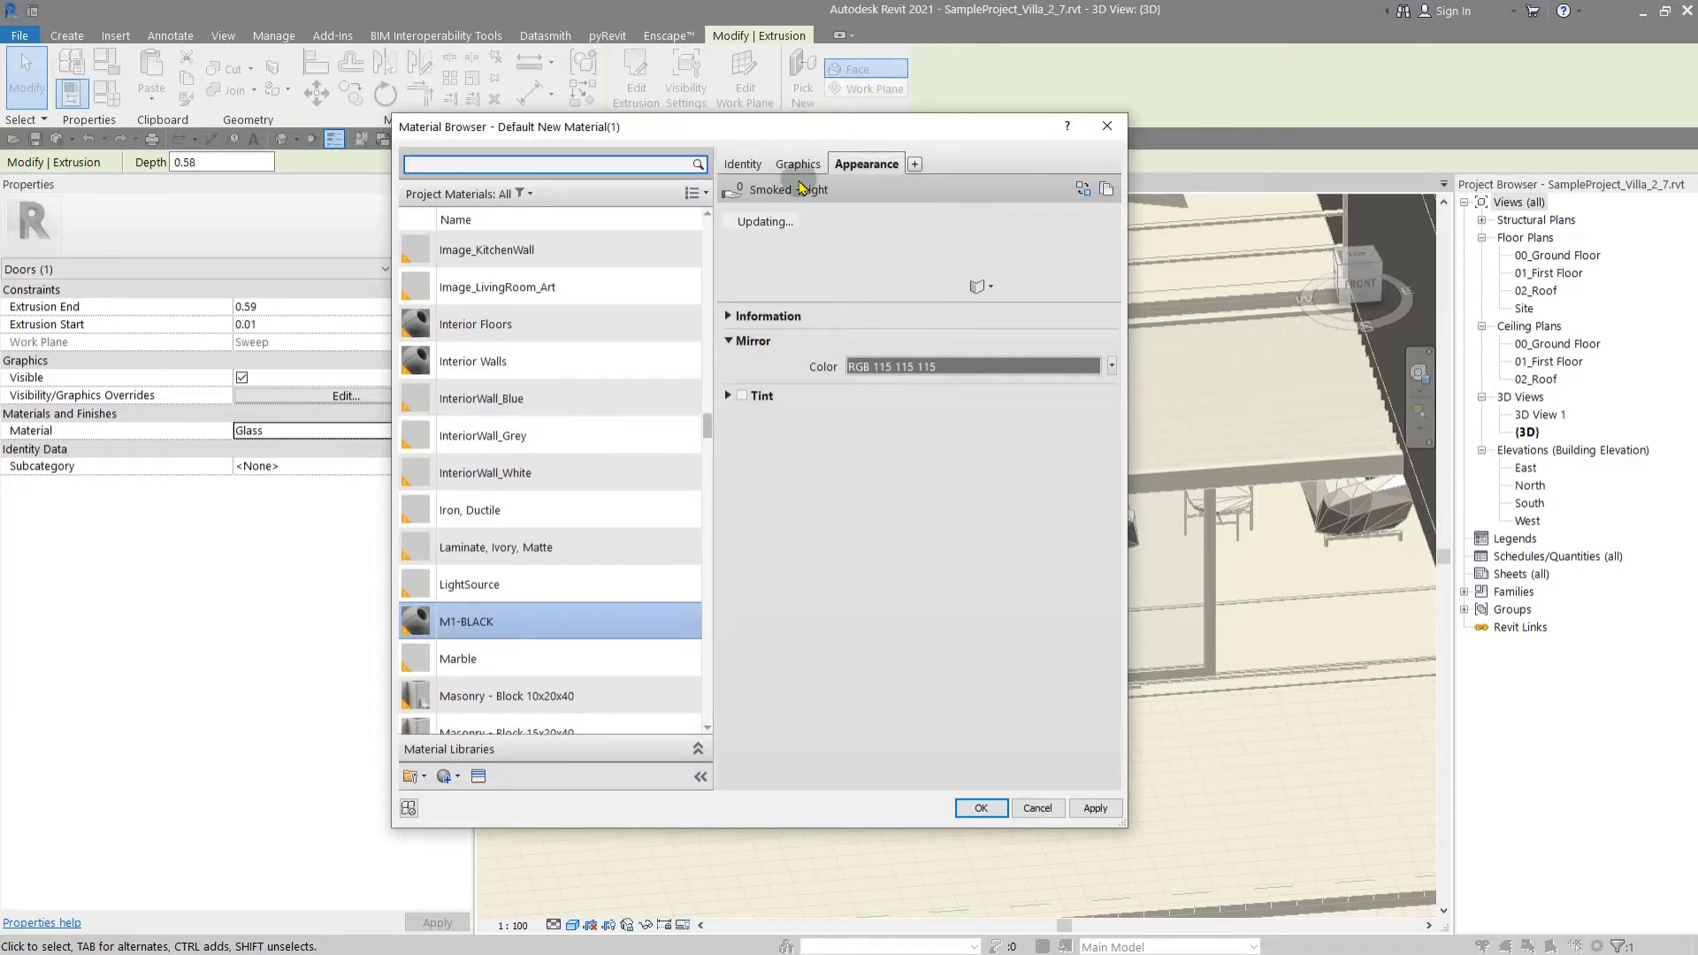
# - Shade M1-BLACK with Use Render Appearance, apply it to the glass, and finish the group and model edits
pyautogui.click(798, 170)
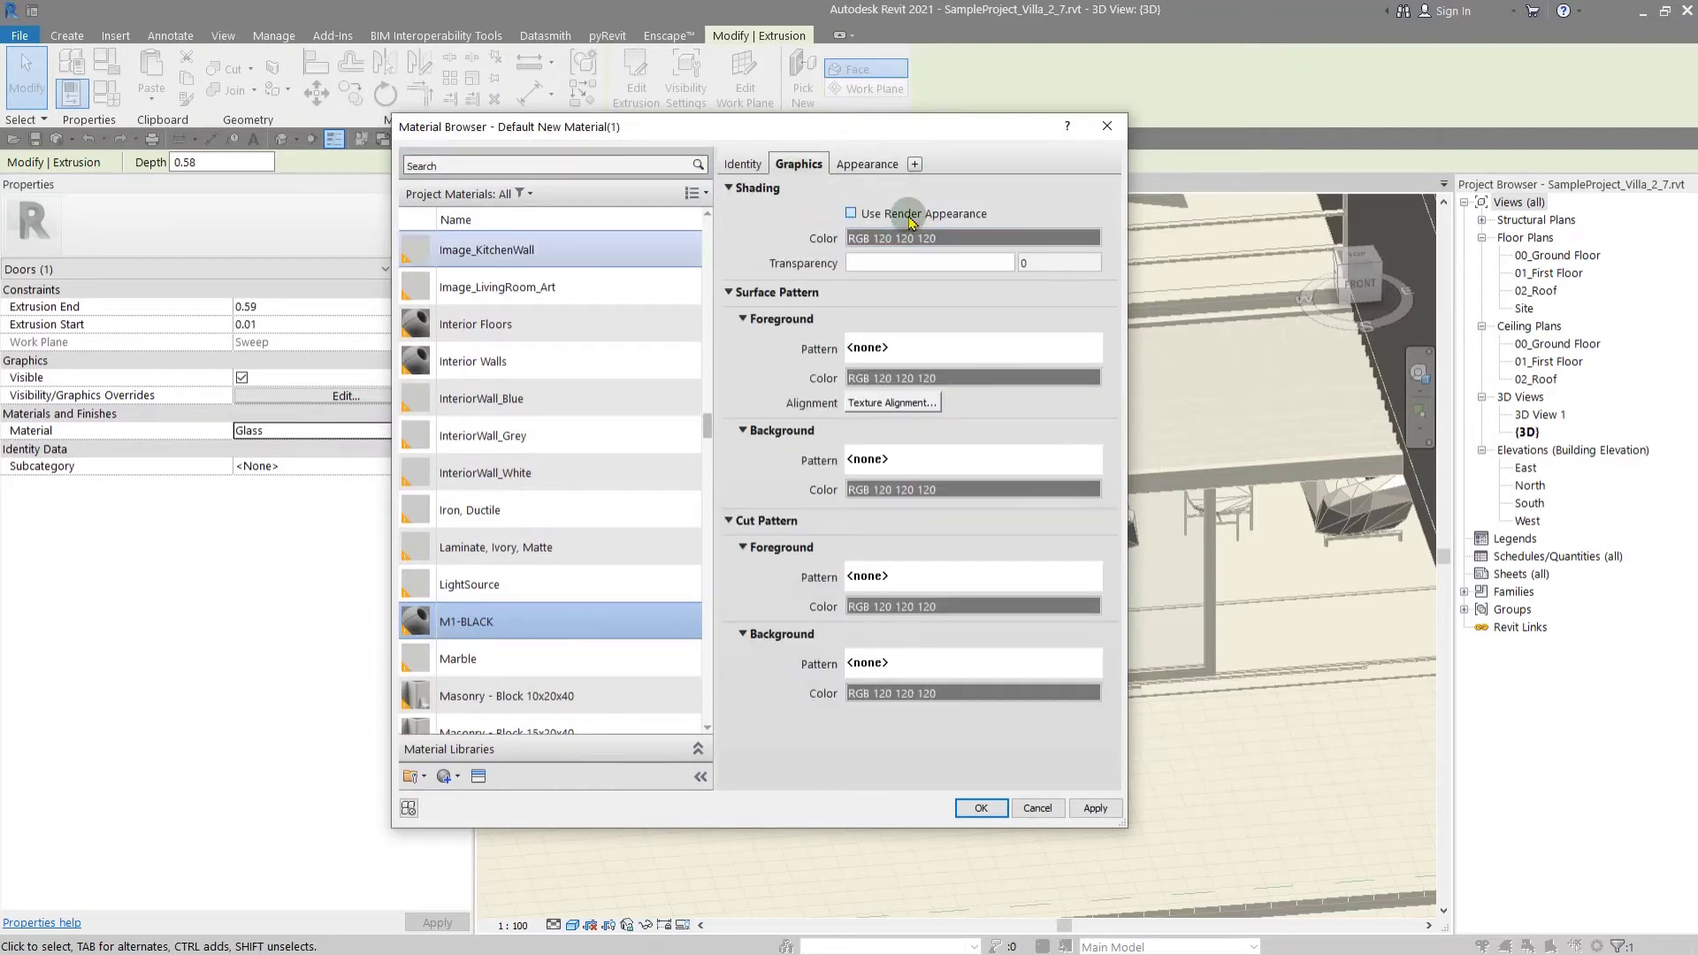
pyautogui.click(911, 221)
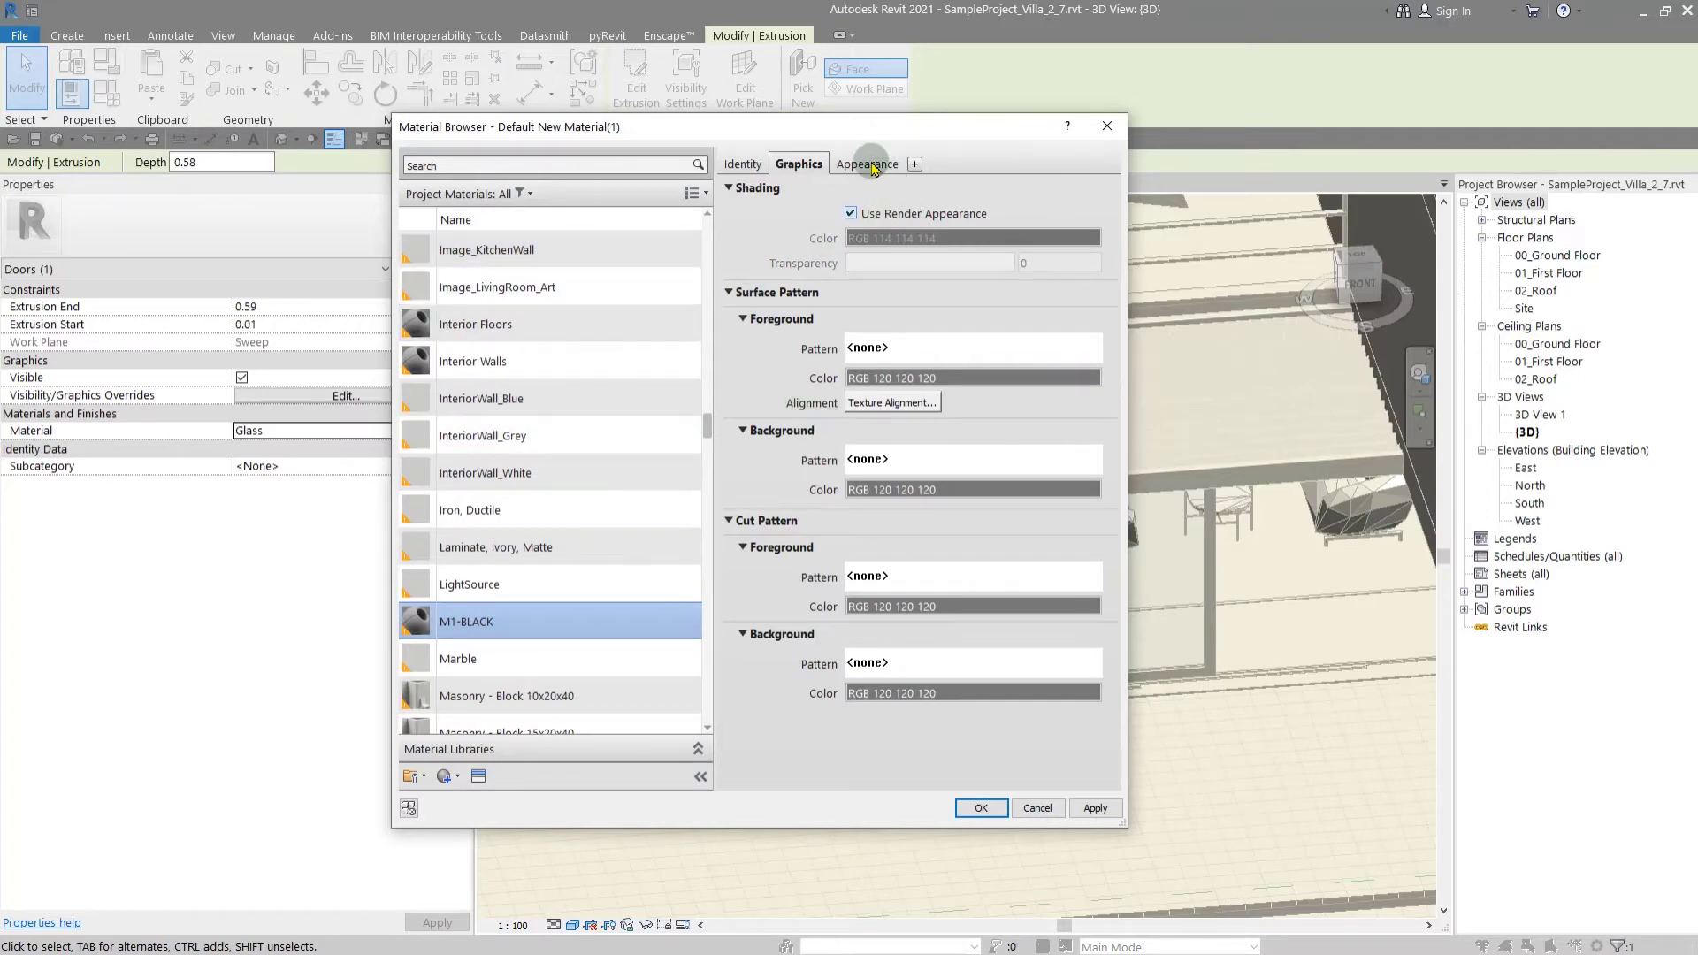
pyautogui.click(980, 806)
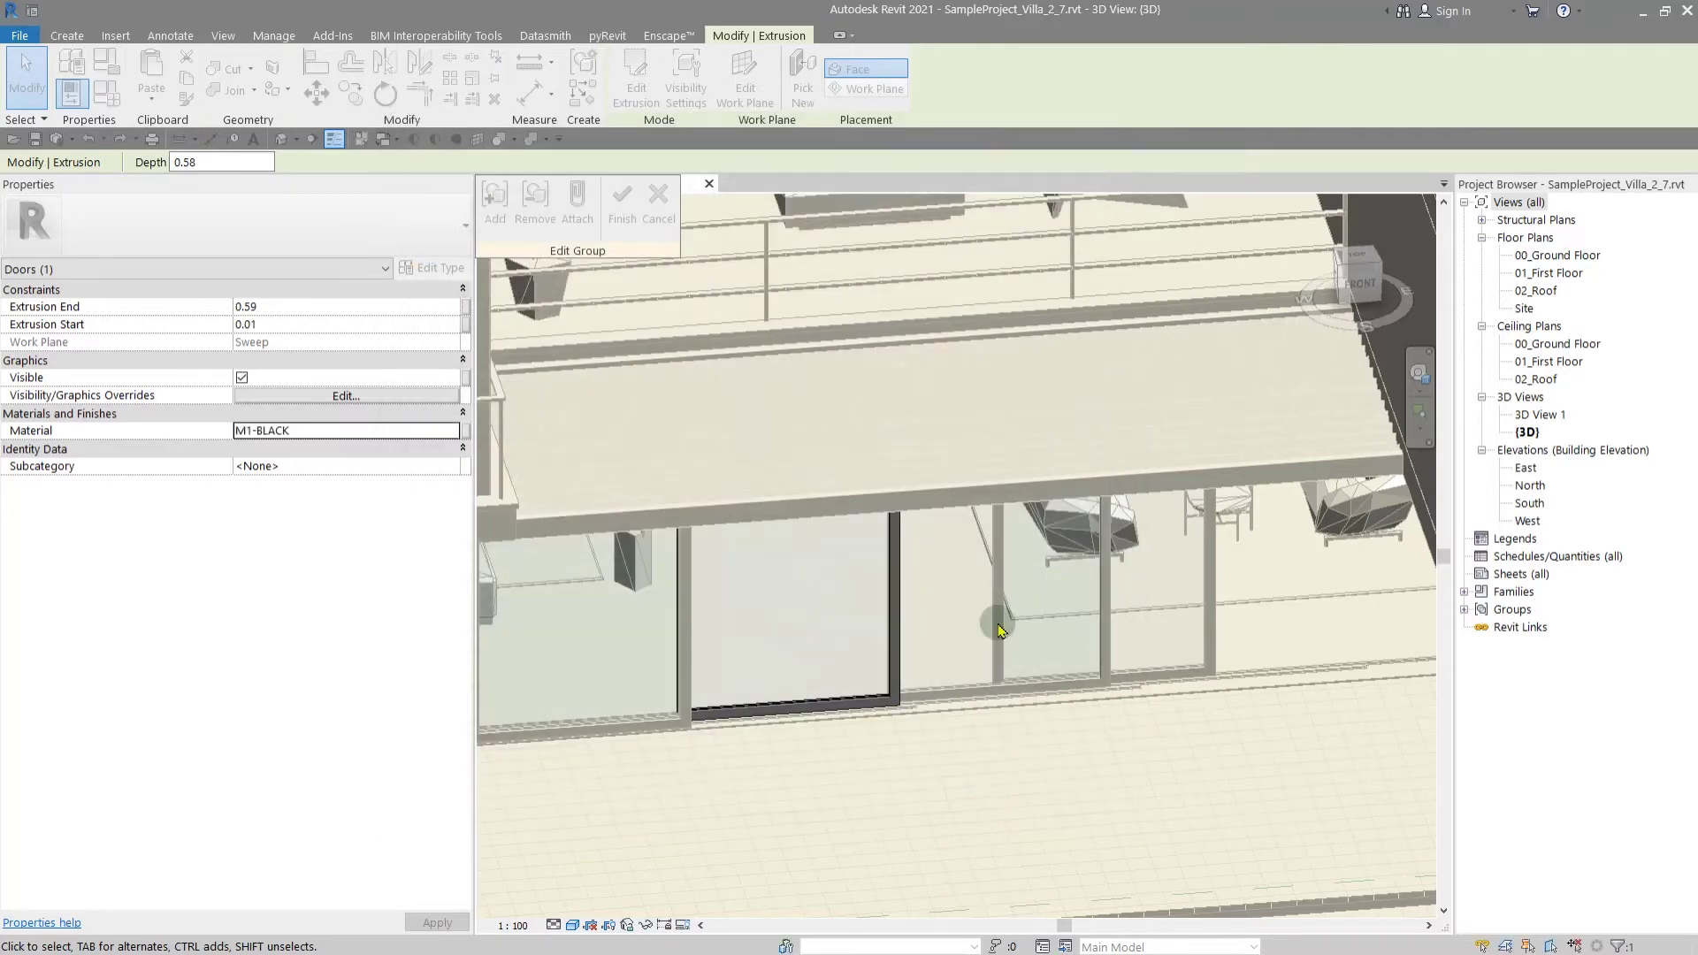
pyautogui.click(622, 199)
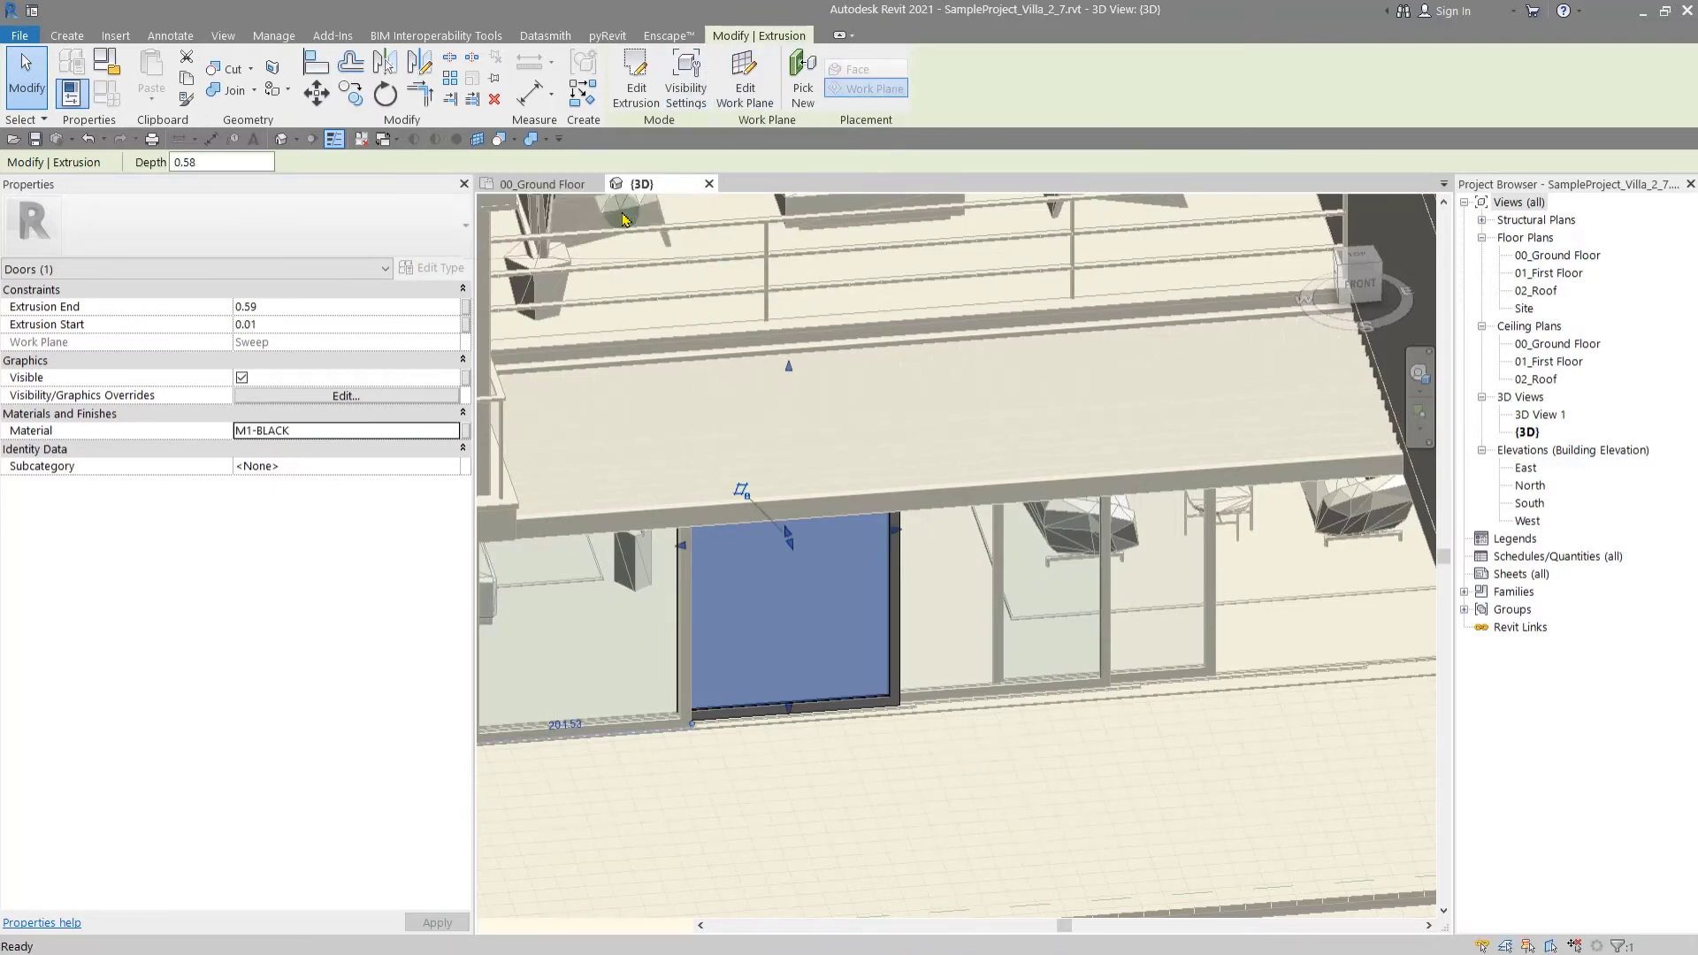
pyautogui.click(723, 88)
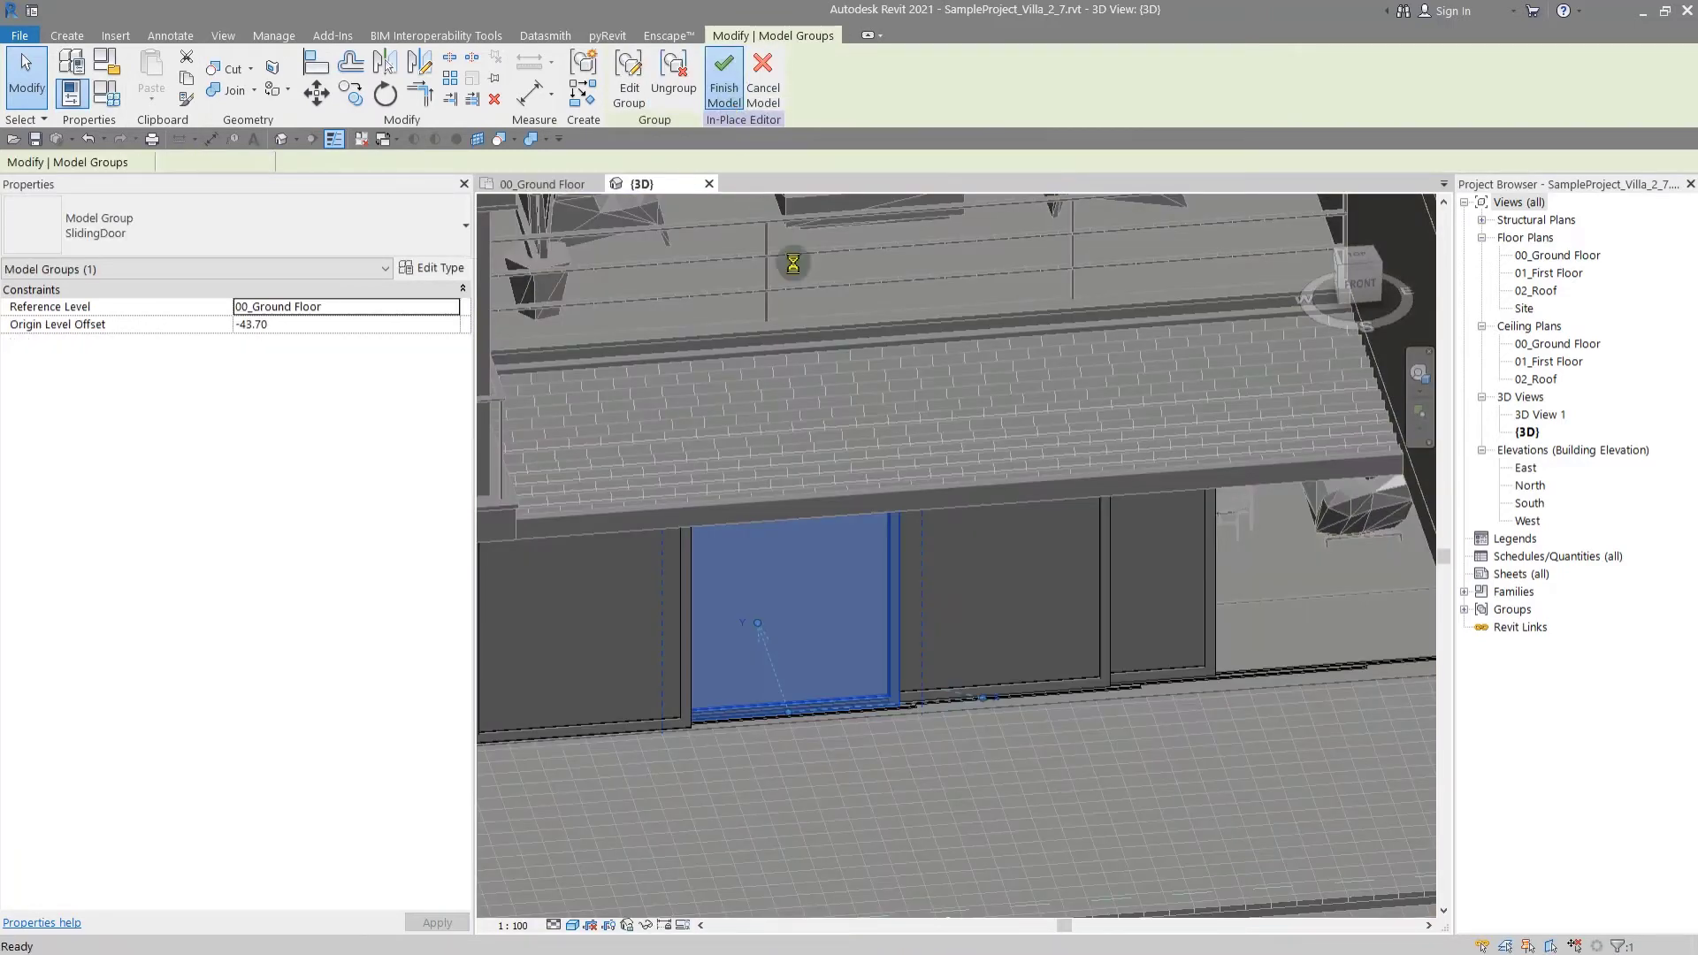